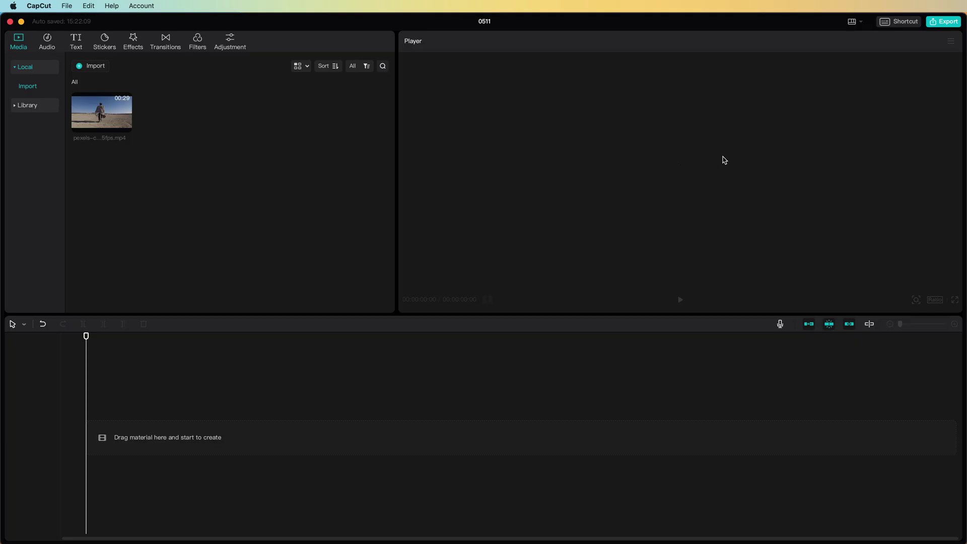
Step: Drag the pexels-cottonbro-studio desert running clip from Media onto the timeline
left_click_drag(102, 111, 283, 437)
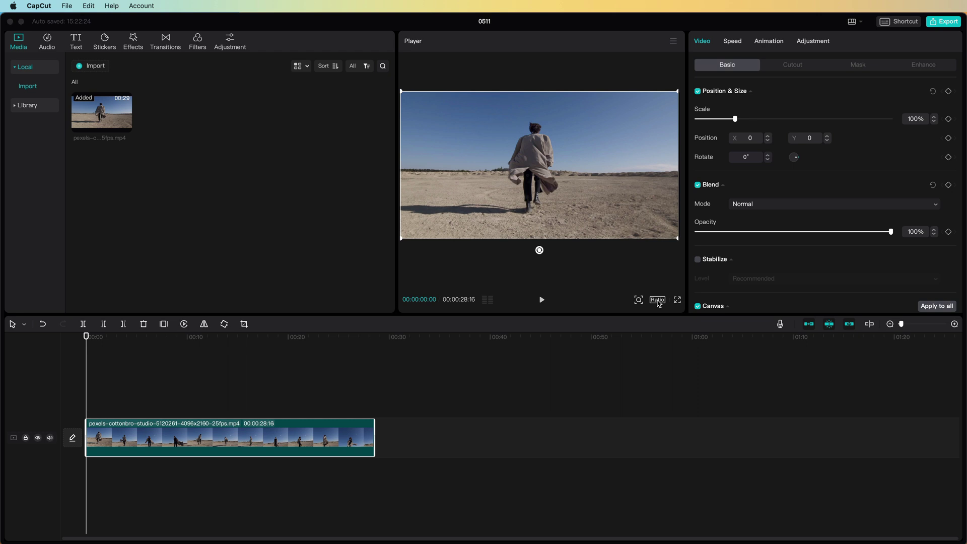
Step: Set the canvas ratio to 9:16 and scale the running clip to 336%
left_click(657, 300)
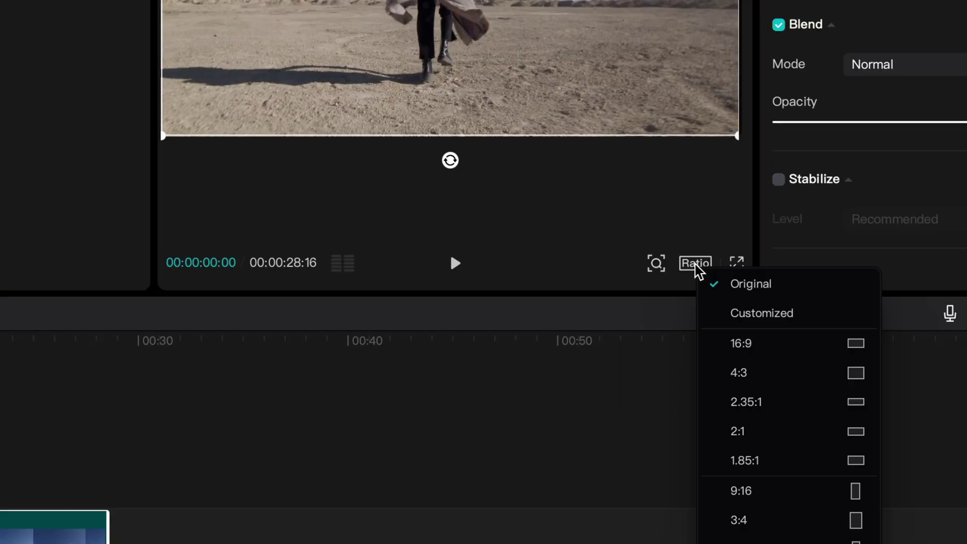
left_click(780, 491)
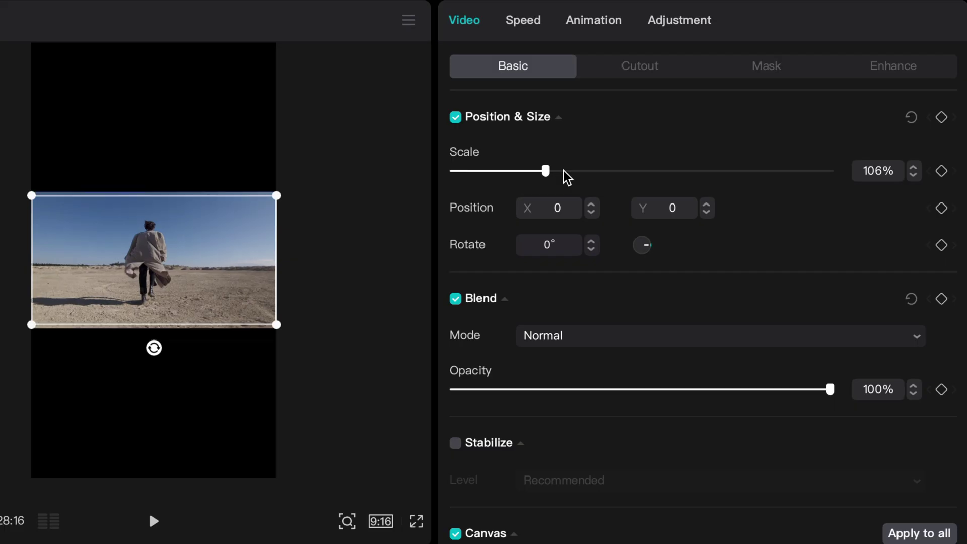
left_click_drag(747, 121, 829, 119)
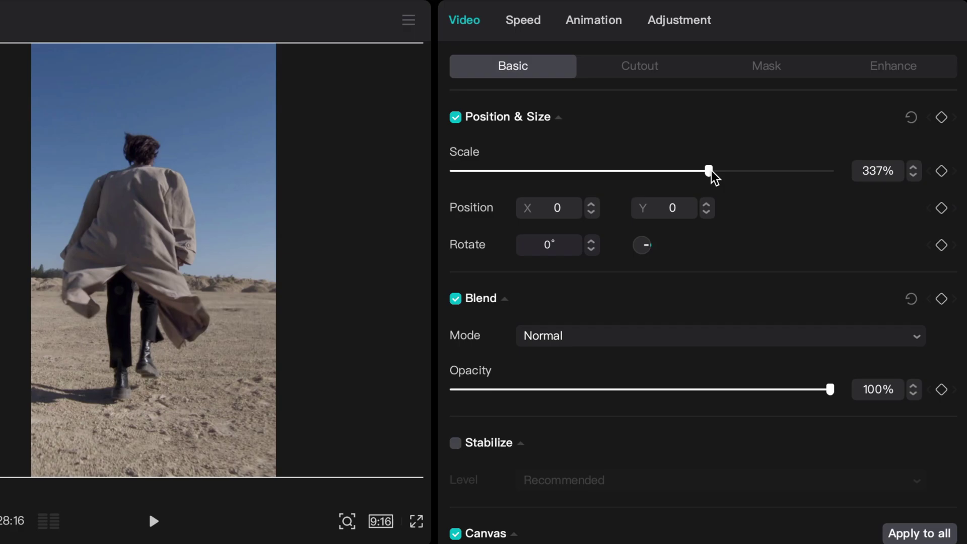
left_click_drag(712, 170, 707, 172)
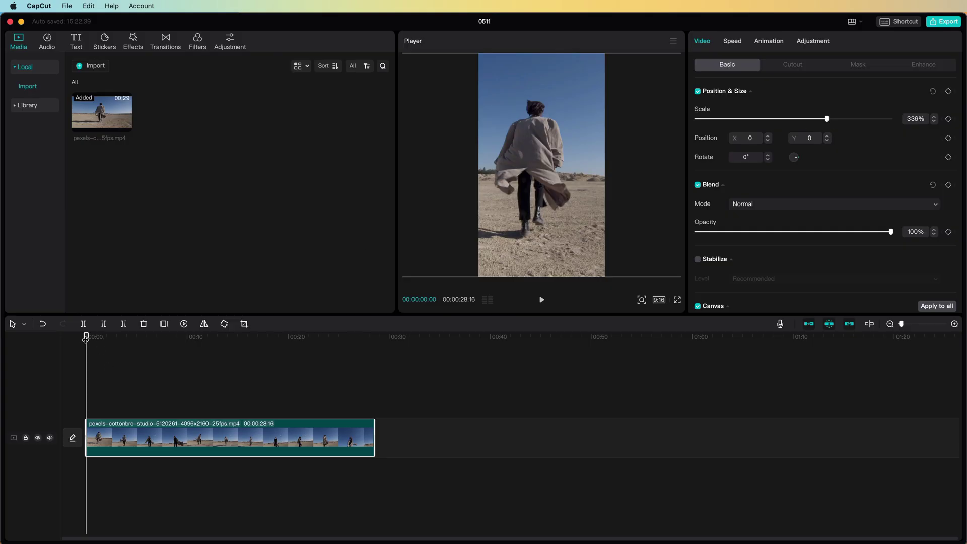
Step: Scrub through the clip to check frames around 12 and 25 seconds
left_click_drag(87, 335, 35, 348)
left_click(375, 335)
left_click(343, 335)
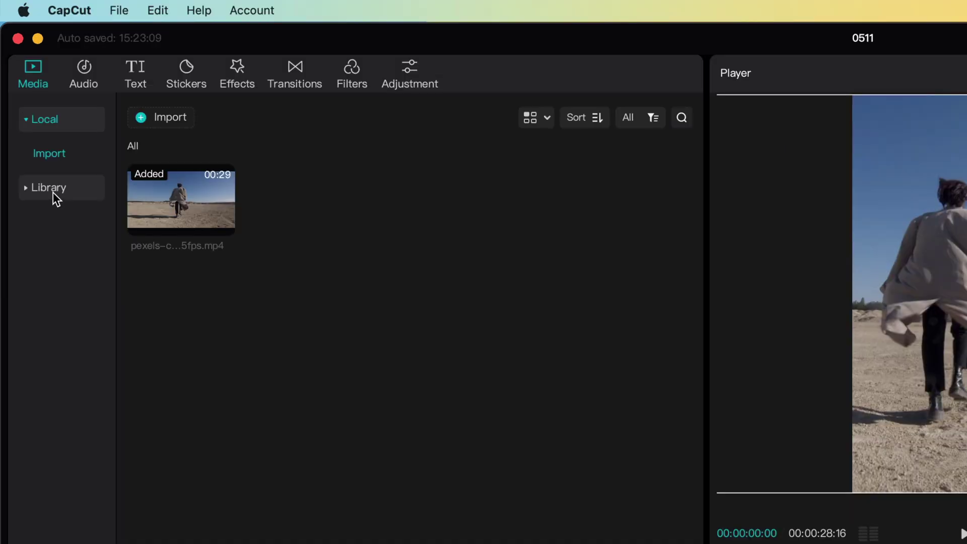
Step: Place the black B&W library clip on a track above the video and scale it to 320%
left_click(30, 108)
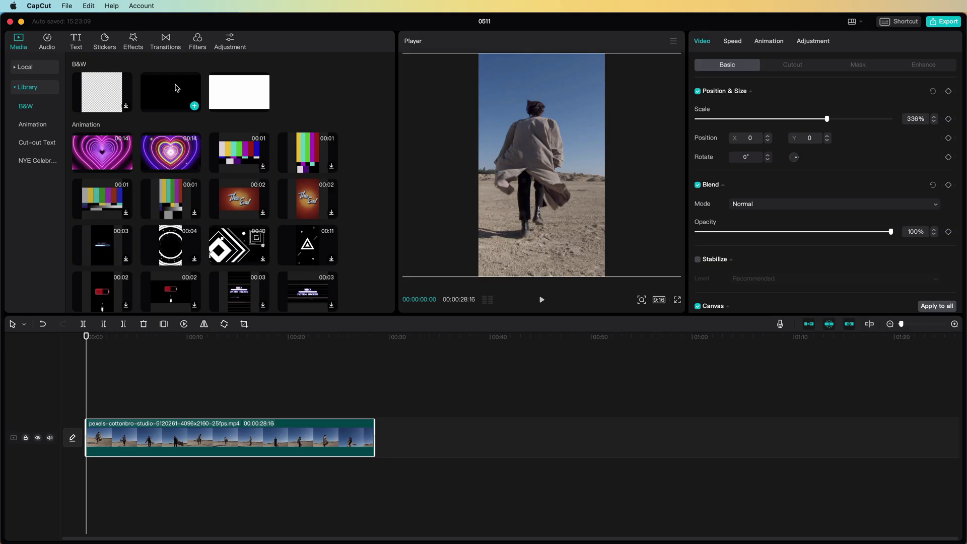
left_click_drag(179, 180, 374, 395)
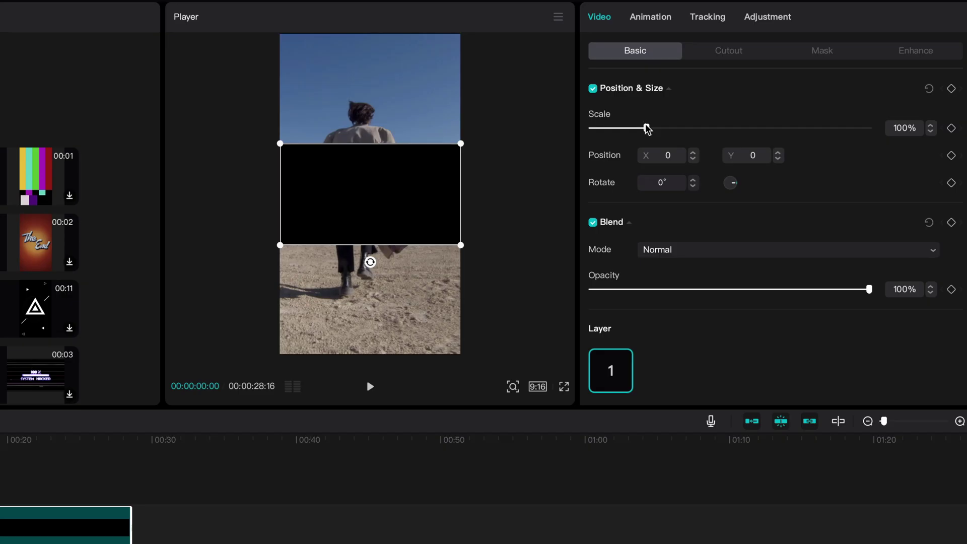
left_click_drag(735, 118, 770, 128)
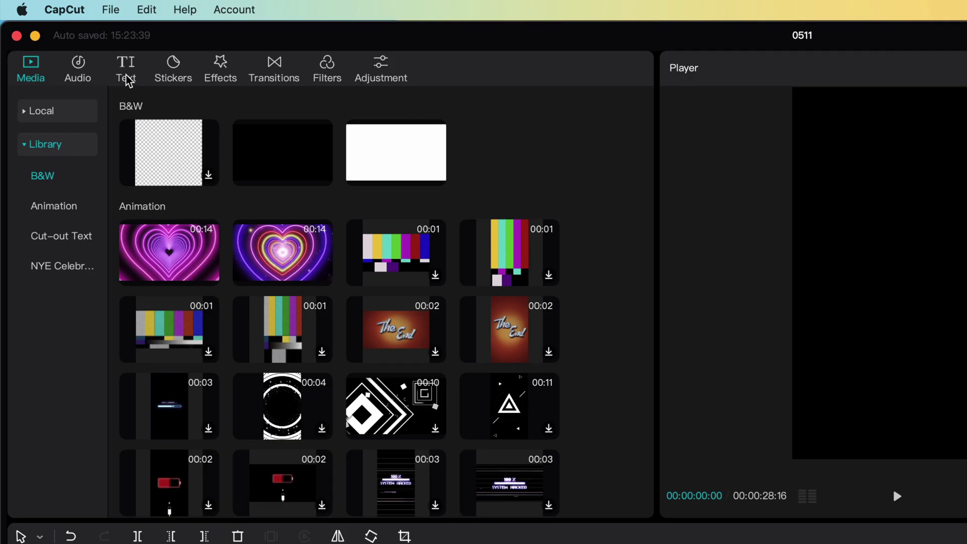
Step: Add a Default text clip to the timeline and change its text to 1917
left_click(75, 40)
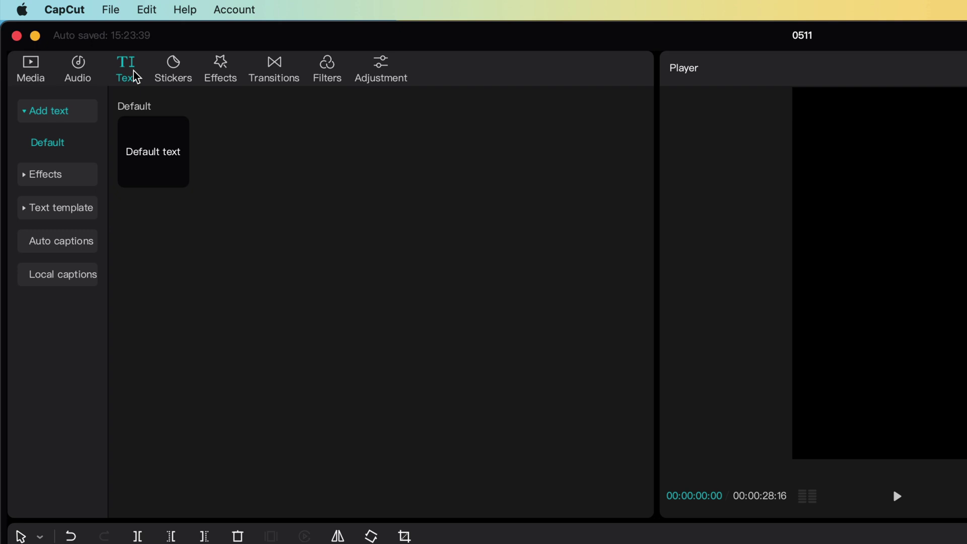
left_click_drag(93, 92, 372, 368)
left_click_drag(792, 111, 642, 94)
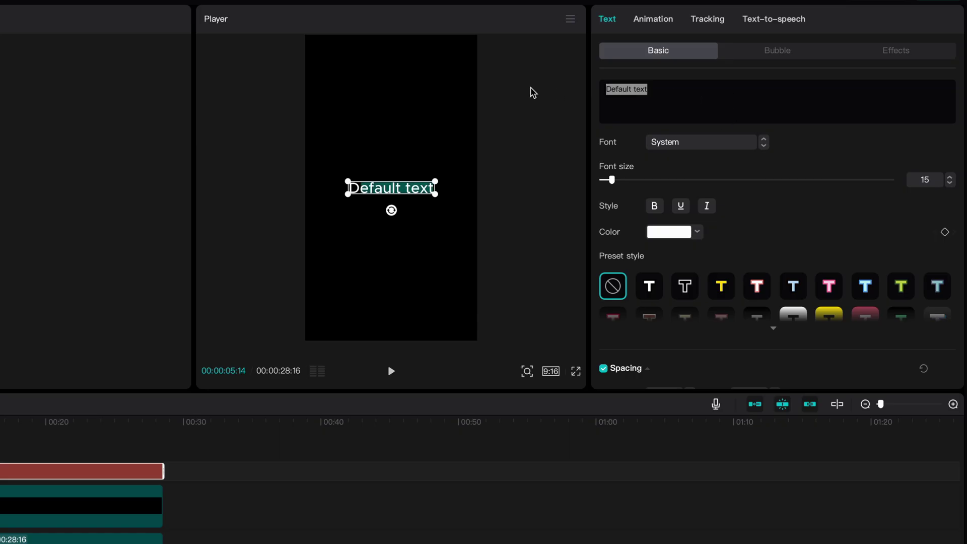
type("1916")
key("BackSpace")
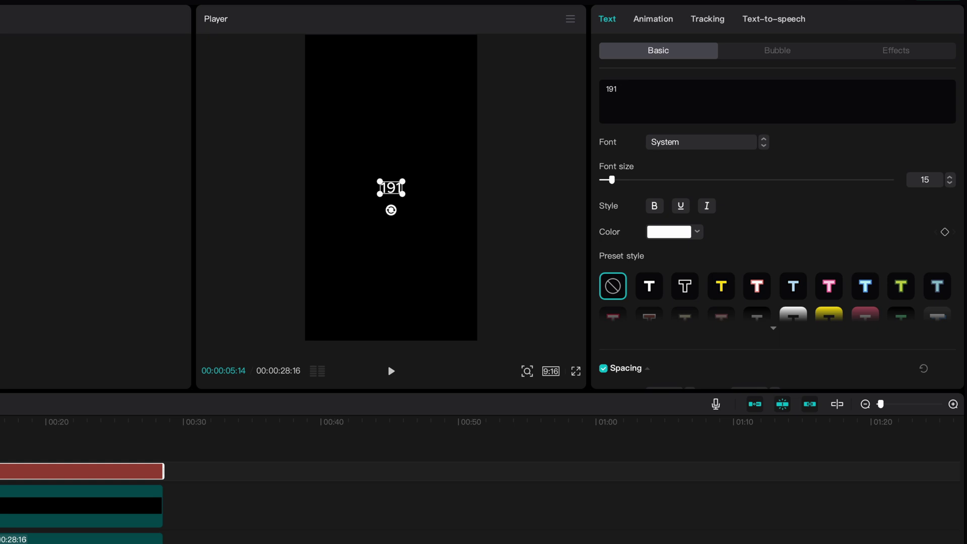
type("7")
Step: Set the 1917 title in the Oswald font at size 137
left_click_drag(611, 179, 670, 180)
left_click(725, 144)
scroll(732, 393, "down", 20)
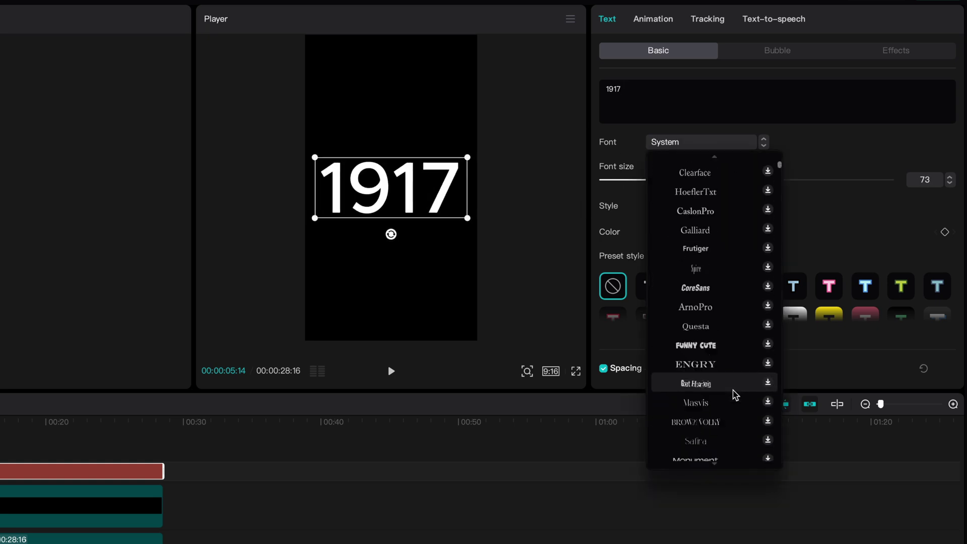
scroll(728, 401, "down", 5)
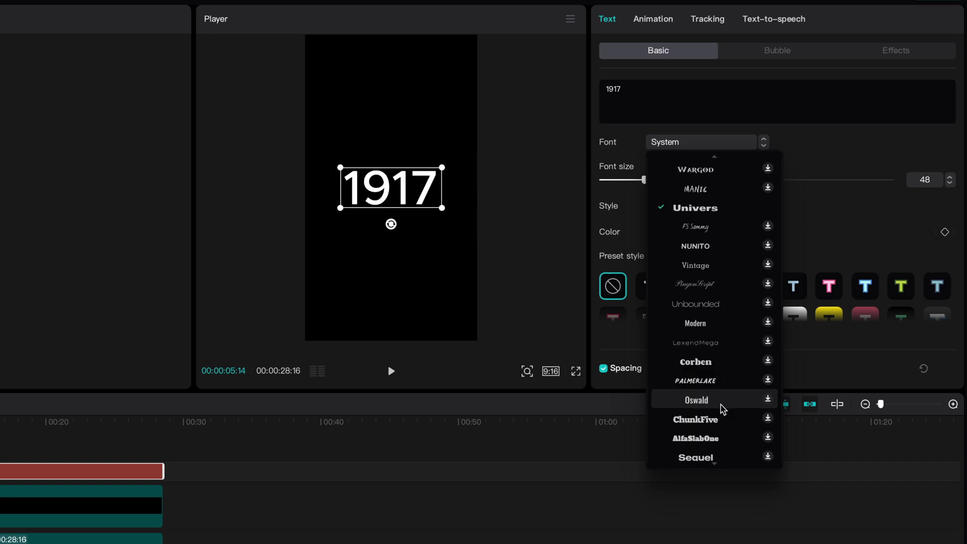
left_click(697, 400)
left_click_drag(646, 181, 732, 184)
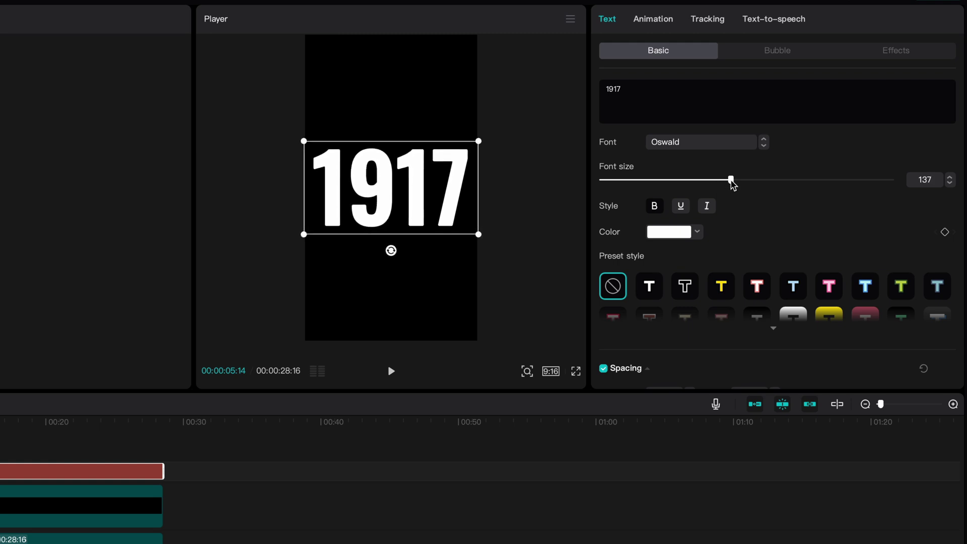
Step: Colour the 1917 title bright green, 00FF4B
left_click(698, 232)
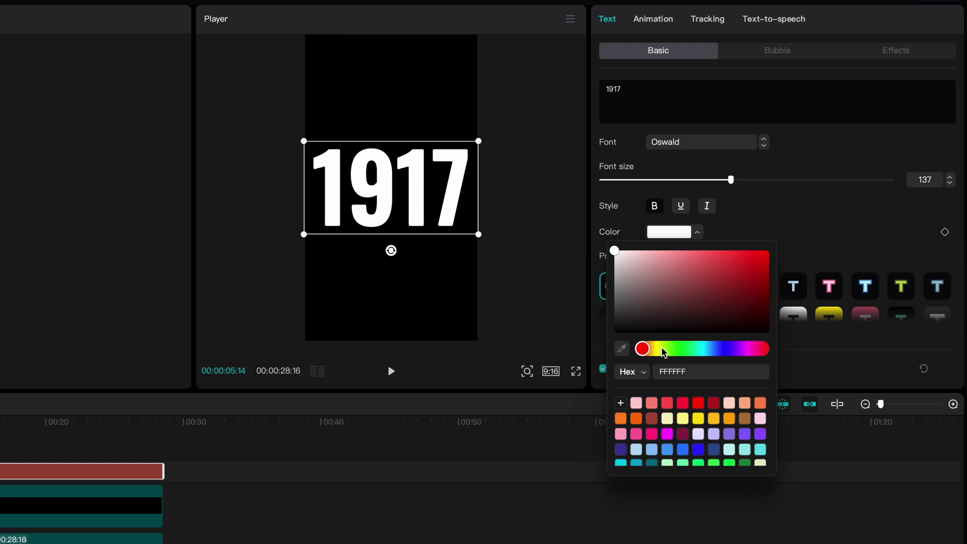
left_click(728, 463)
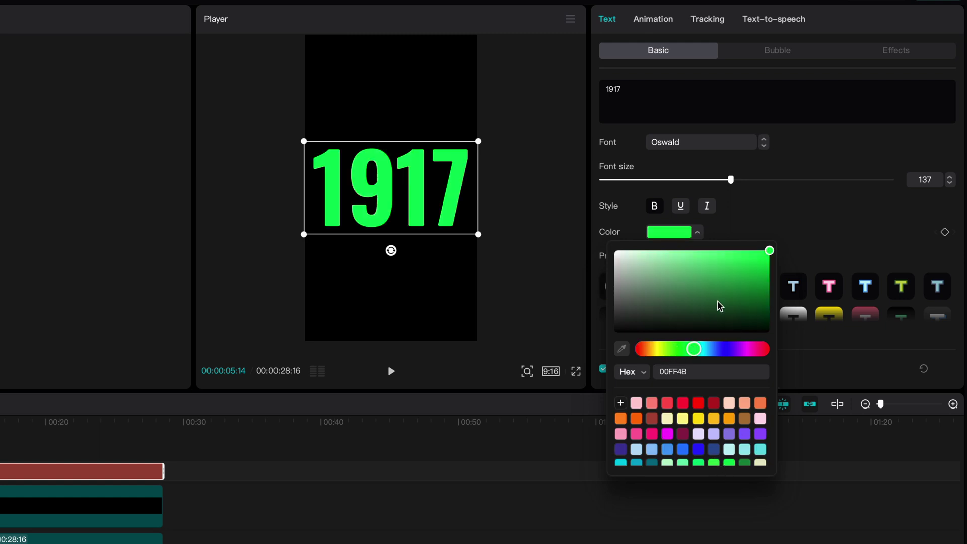
left_click(552, 163)
left_click(550, 165)
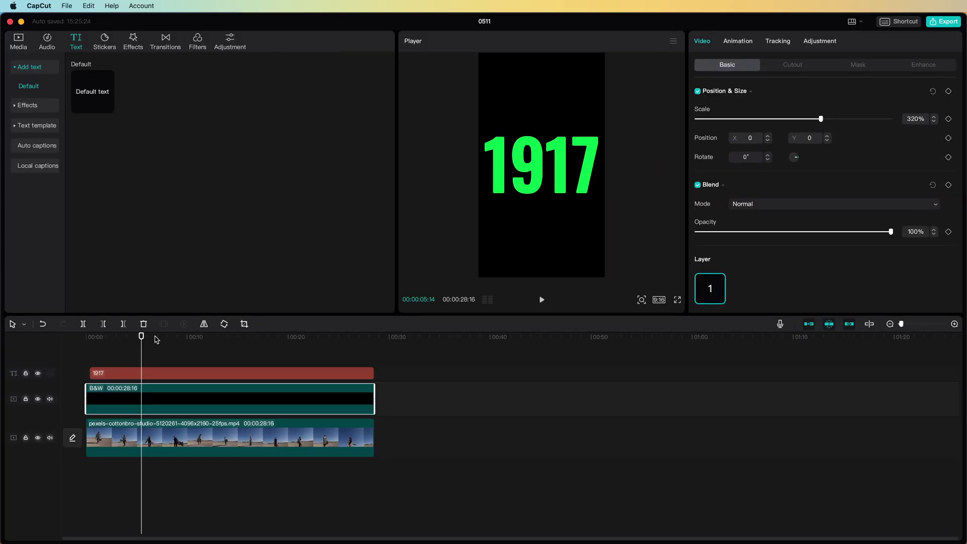
Step: Select the 1917 text clip and push its scale to the 500% slider maximum
left_click_drag(141, 337, 86, 337)
left_click(115, 372)
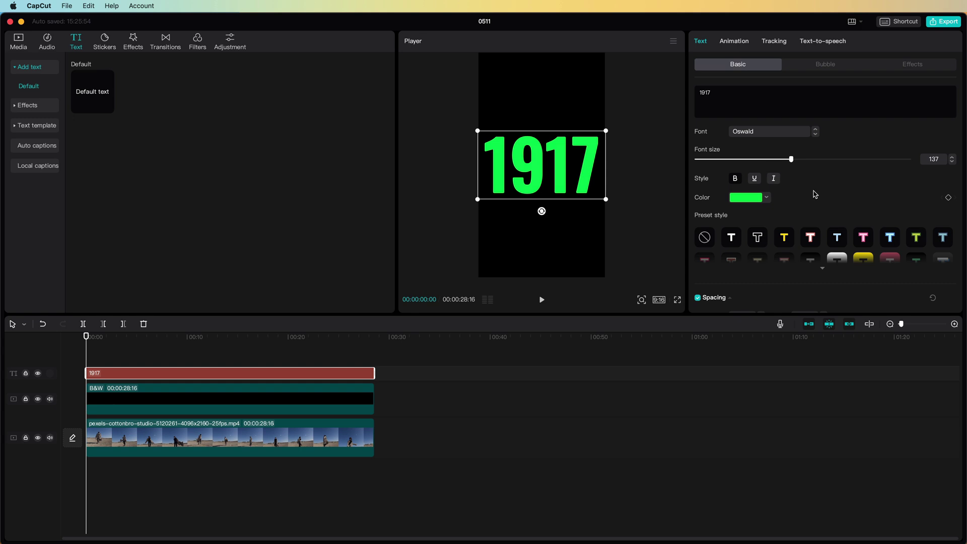
scroll(815, 194, "down", 5)
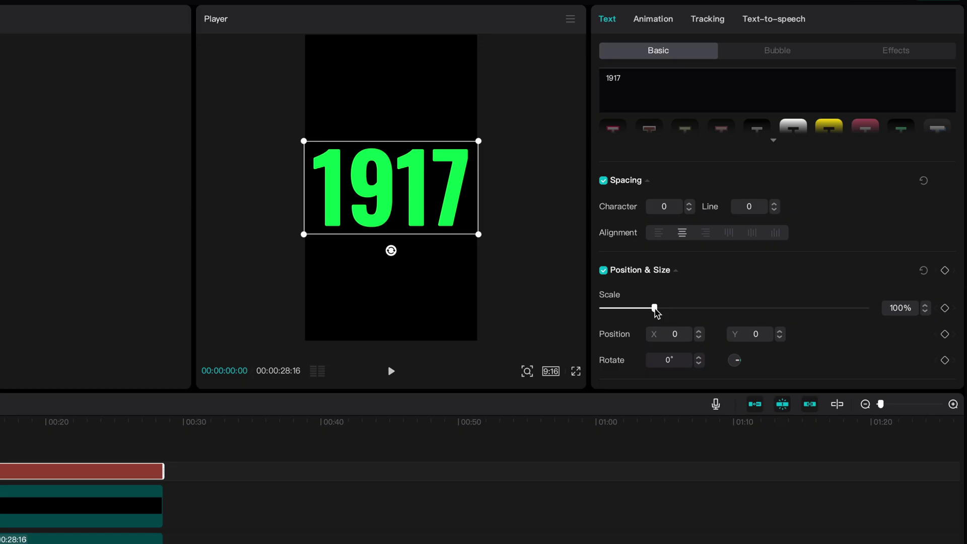
left_click_drag(738, 257, 789, 257)
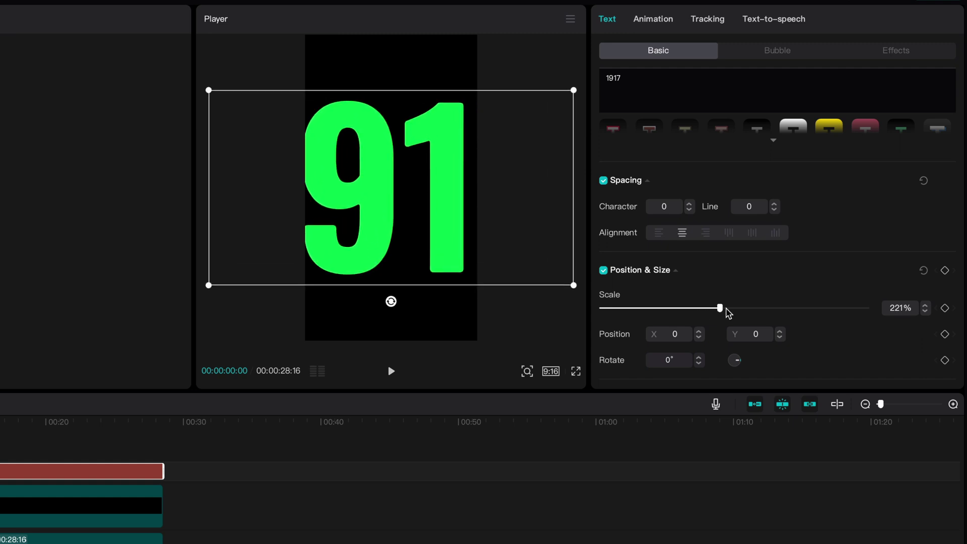
left_click_drag(727, 309, 886, 308)
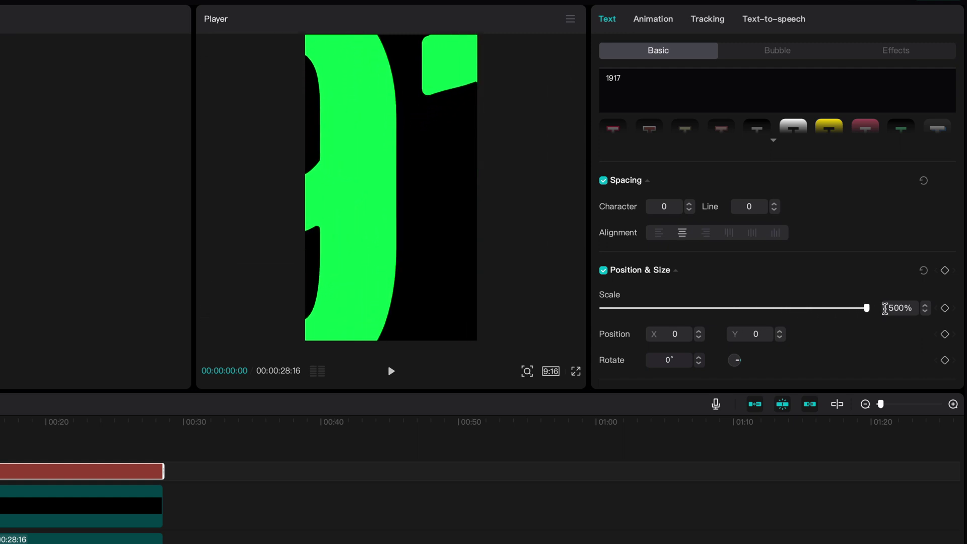
Step: Raise the text scale to 1200% and shift it to X -3786, Y -51 so green fills the frame
left_click_drag(369, 164, 261, 159)
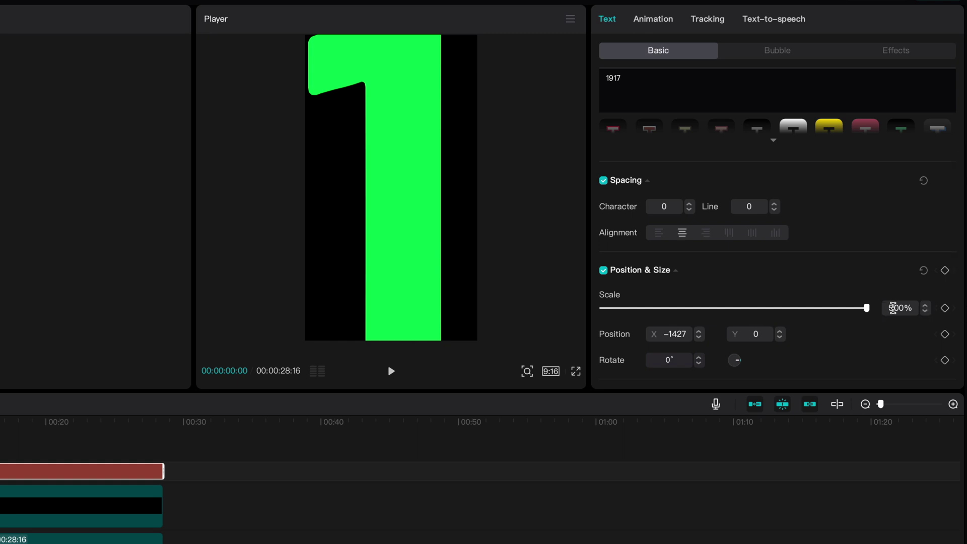
type("9")
key("Return")
left_click_drag(356, 272, 345, 228)
left_click(901, 308)
type("99")
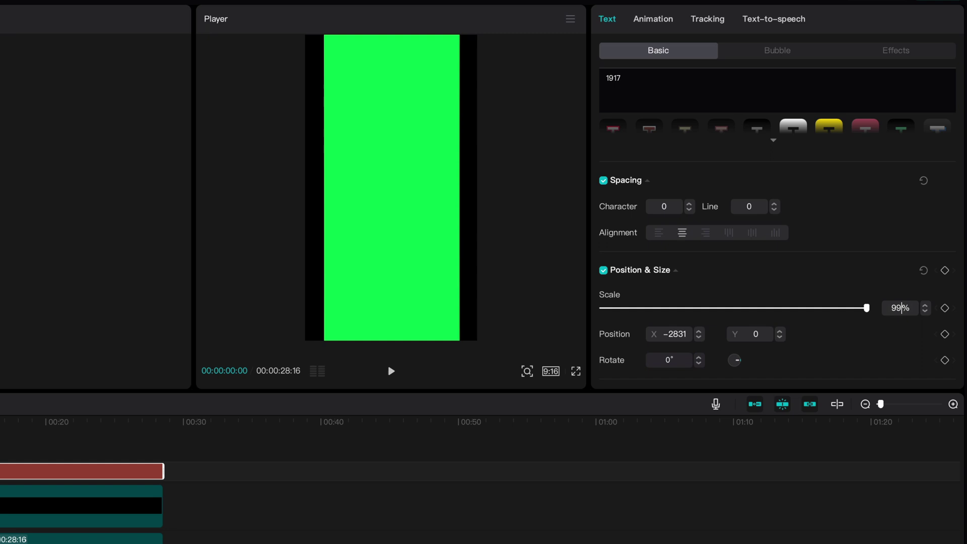
left_click_drag(410, 173, 343, 301)
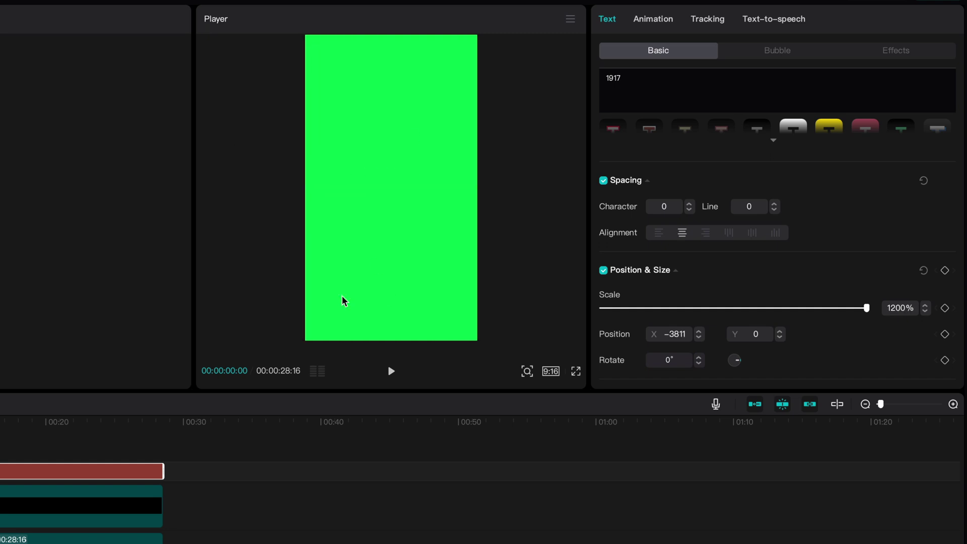
mouse_move(432, 225)
left_mouse_down()
mouse_move(402, 222)
mouse_move(435, 234)
left_mouse_up()
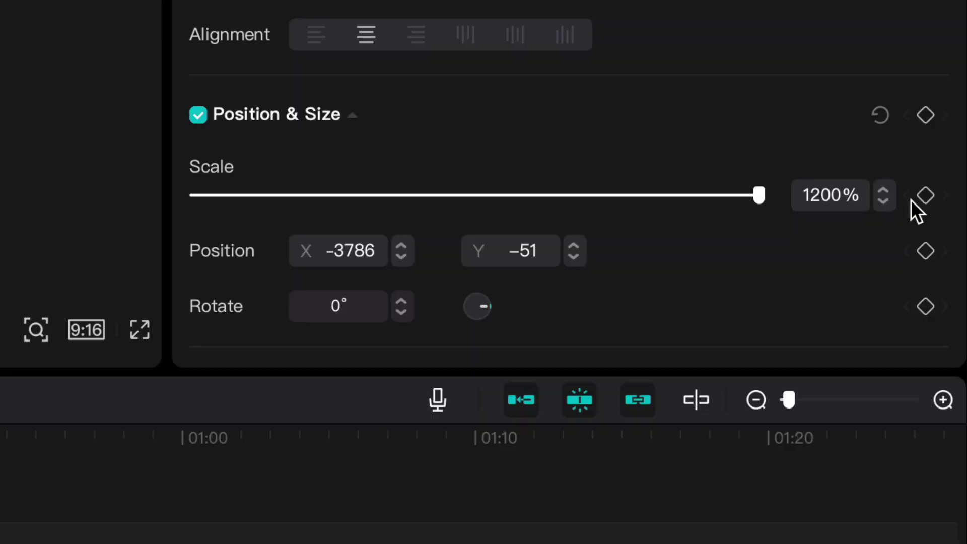
Step: Keyframe the text's scale and position at 00:00, then set scale to 100% at about 9 seconds
left_click(945, 307)
left_click(946, 334)
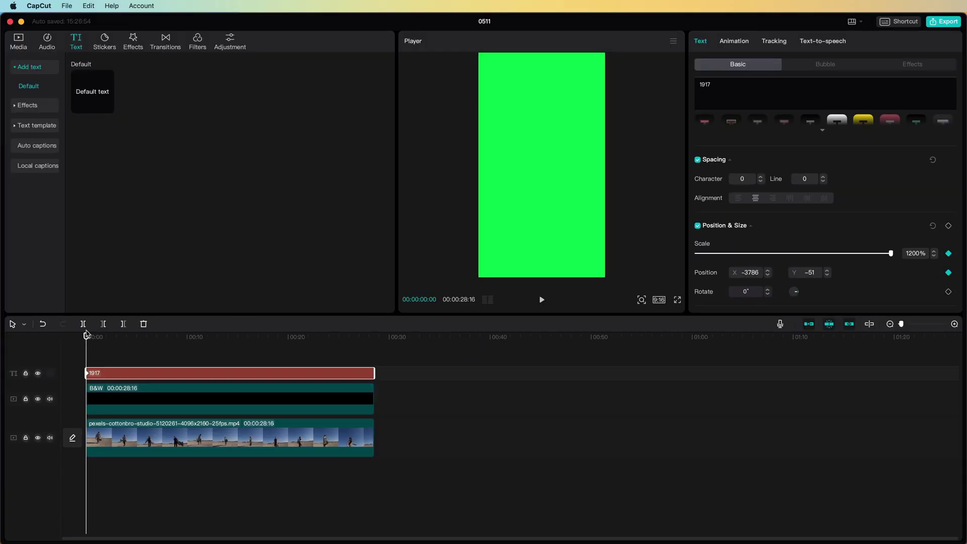
left_click_drag(86, 334, 177, 335)
left_click_drag(891, 253, 766, 259)
left_click(915, 253)
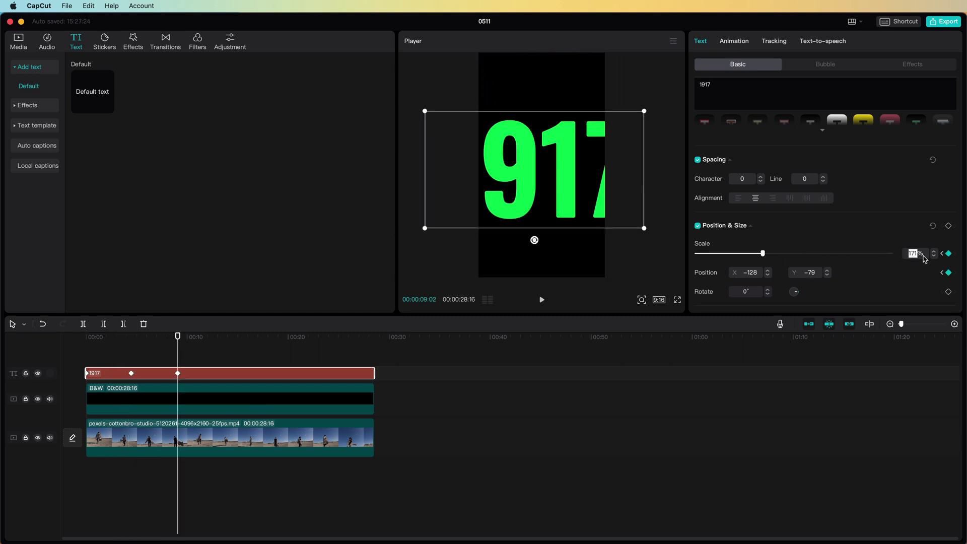
type("100")
key("Return")
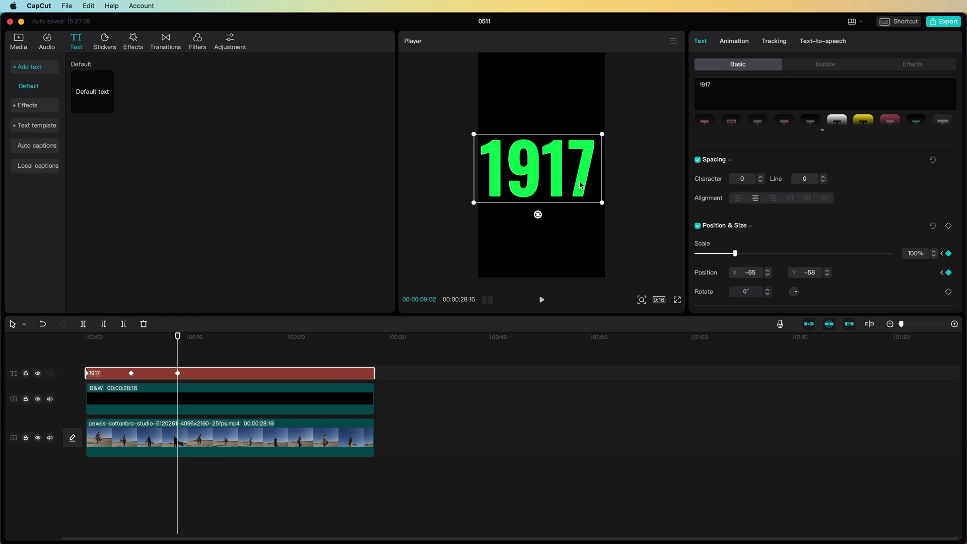
Step: Play the zoom-out animation from the start to preview it
left_click(175, 336)
key("Home")
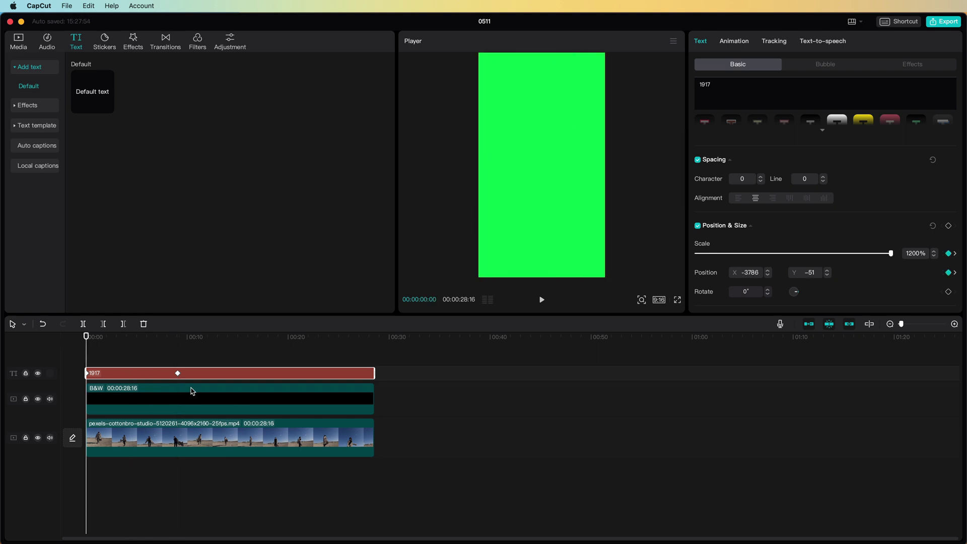
key("space")
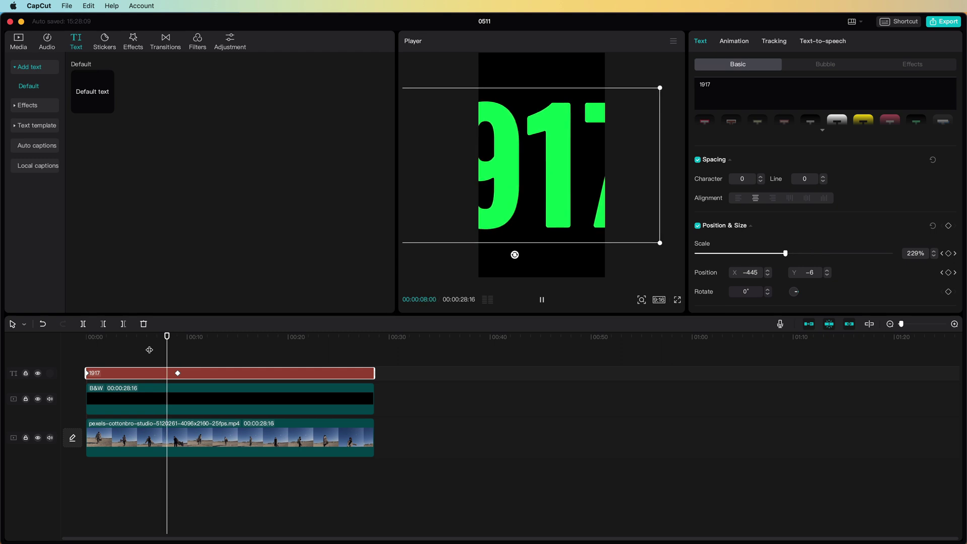
left_click(541, 299)
key("Home")
left_click(542, 299)
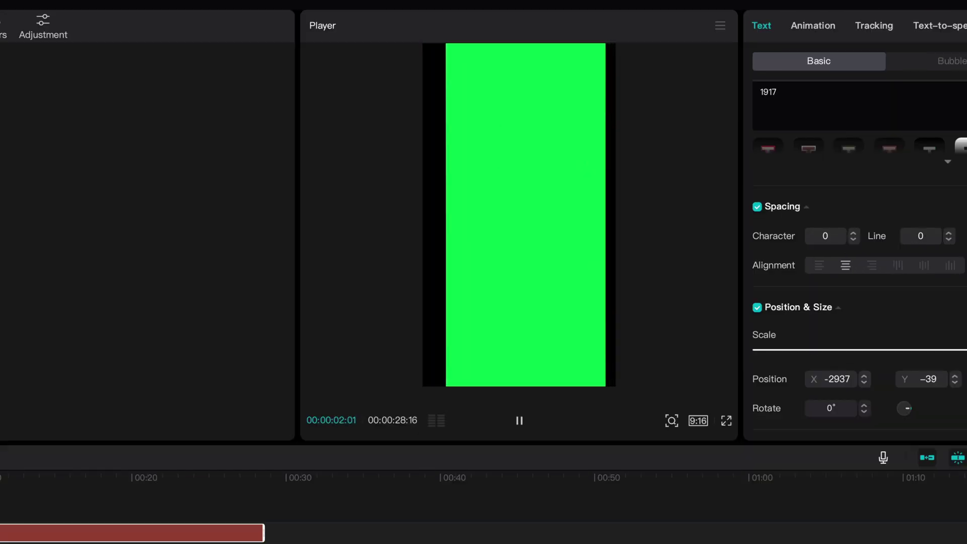
Step: Trim both the 1917 text clip and the B&W clip to end at 12:16
left_click(515, 412)
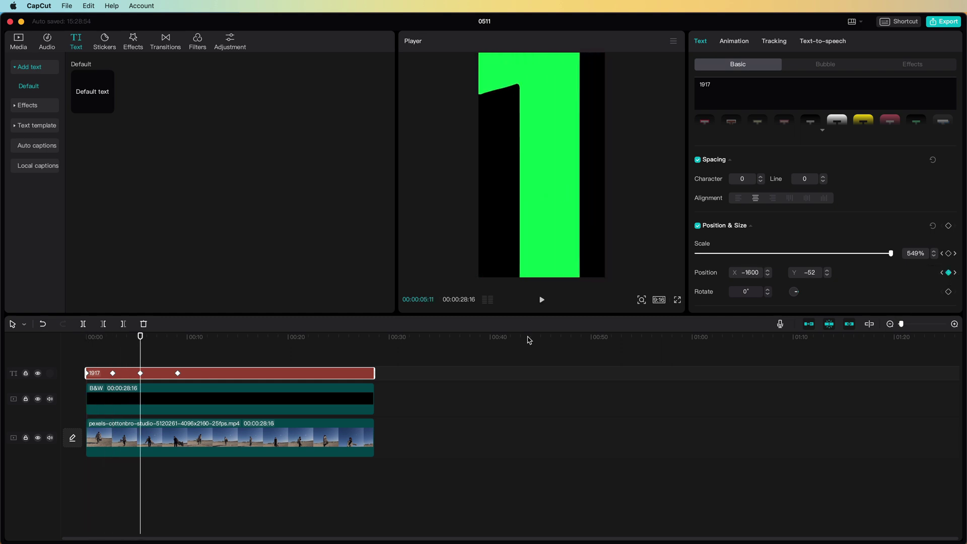
key("space")
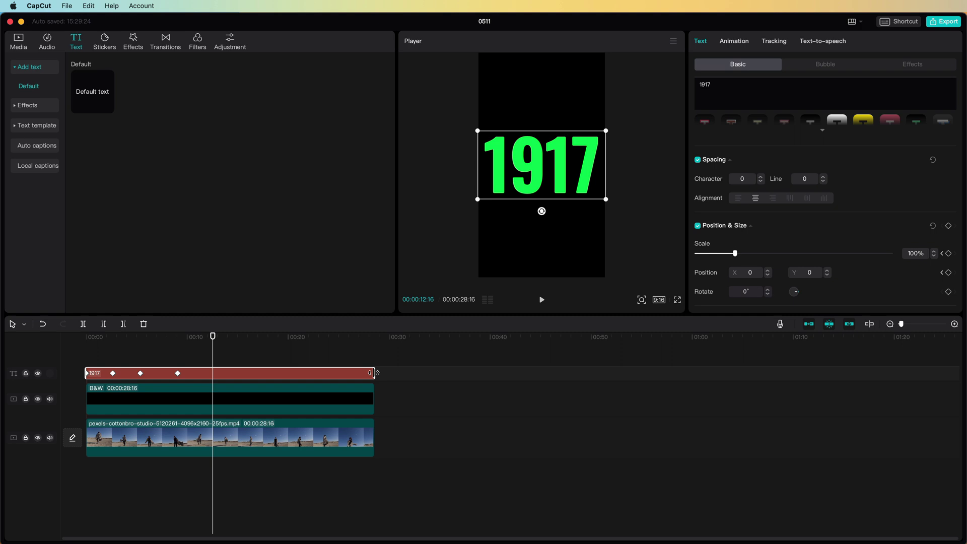
left_click_drag(374, 373, 213, 373)
left_click_drag(373, 403, 213, 413)
Step: Select the B&W and 1917 text clips and combine them into Compound clip1
left_click(248, 409)
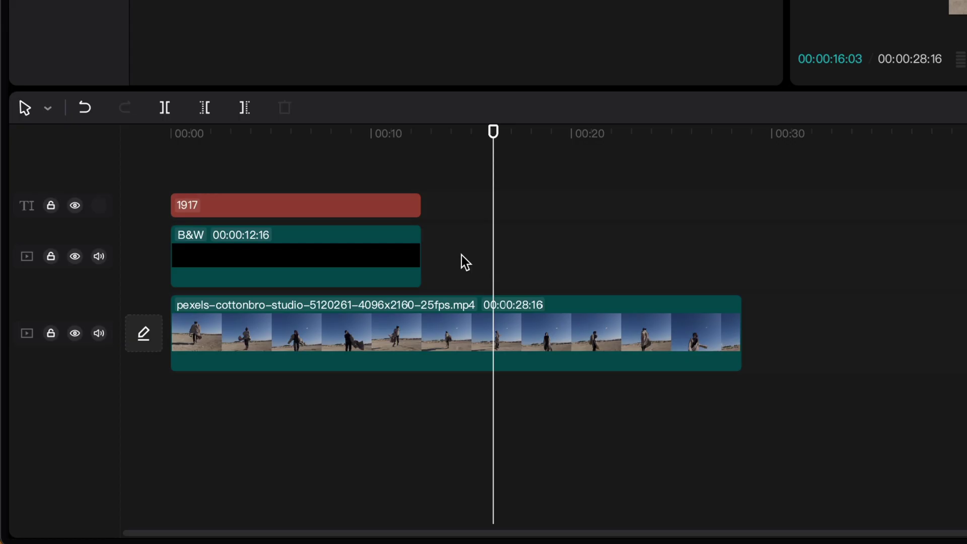
left_click(233, 398)
left_click(164, 384)
left_click(324, 204)
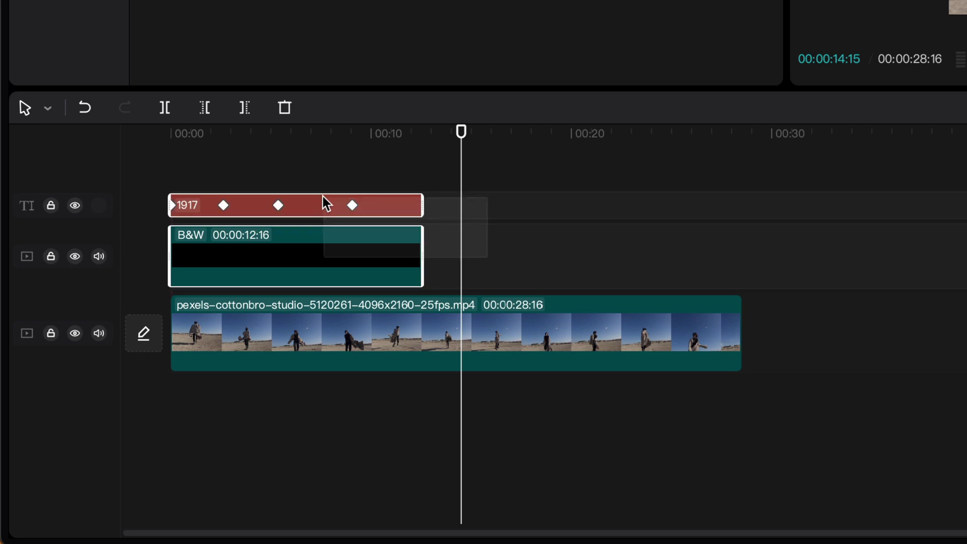
right_click(387, 208)
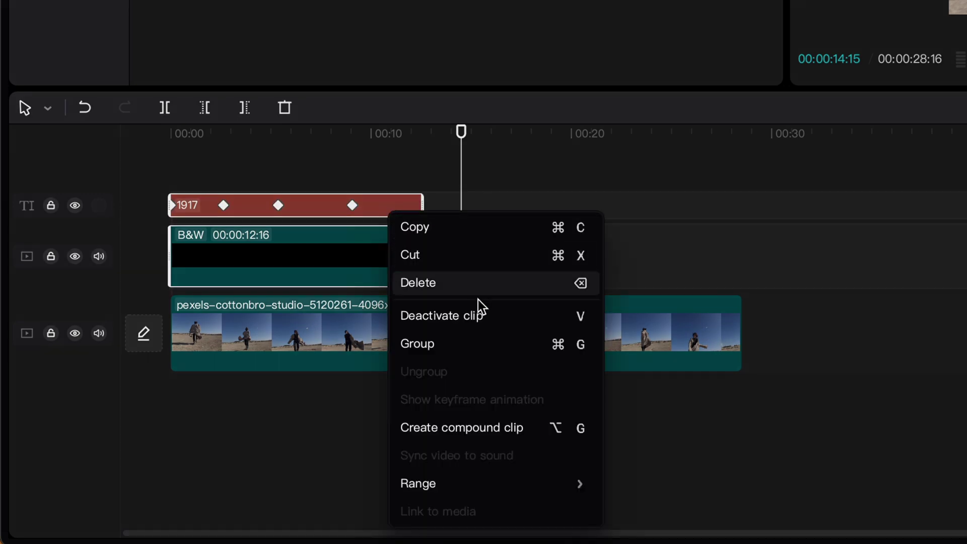
left_click(501, 442)
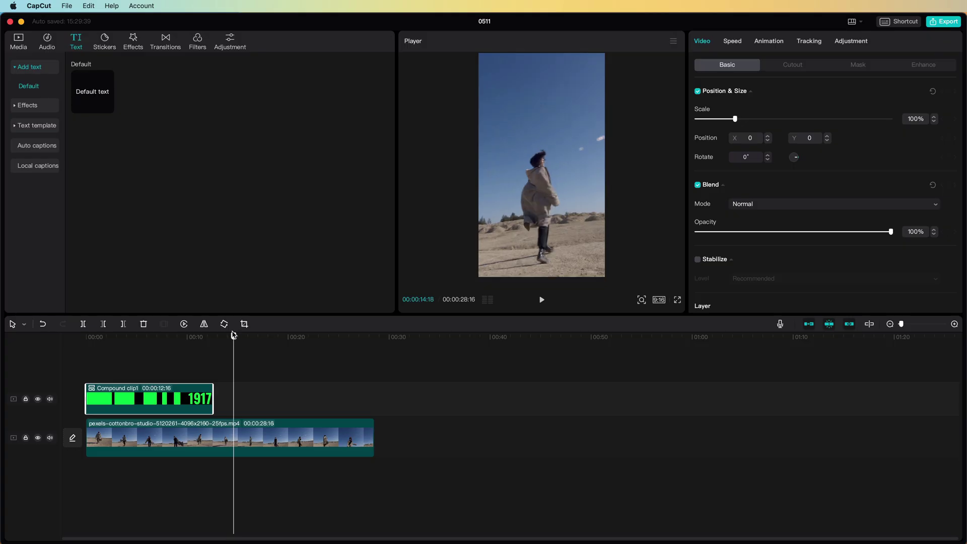
Step: Move Compound clip1 to start at about 5.5 seconds, with the playhead at its start
left_click_drag(463, 139, 131, 165)
left_click_drag(123, 393, 180, 394)
left_click_drag(86, 341, 147, 345)
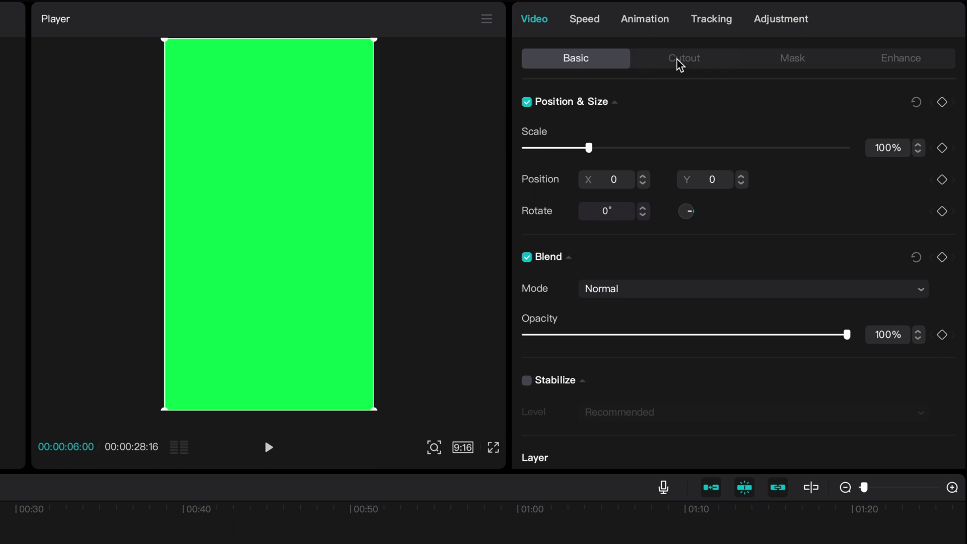
Step: Chroma-key the sampled green out of Compound clip1, with Strength and Shadow both at 100
left_click(789, 65)
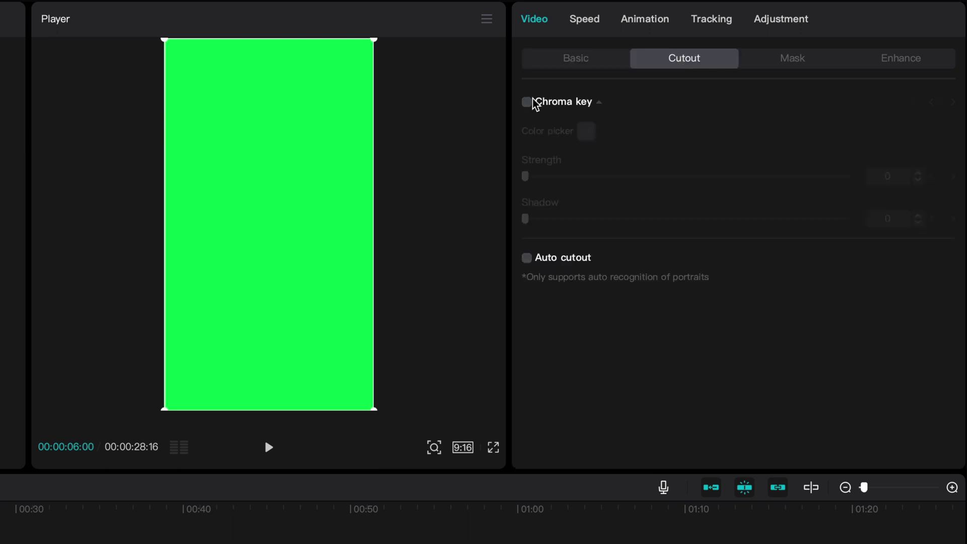
left_click(698, 91)
left_click(586, 132)
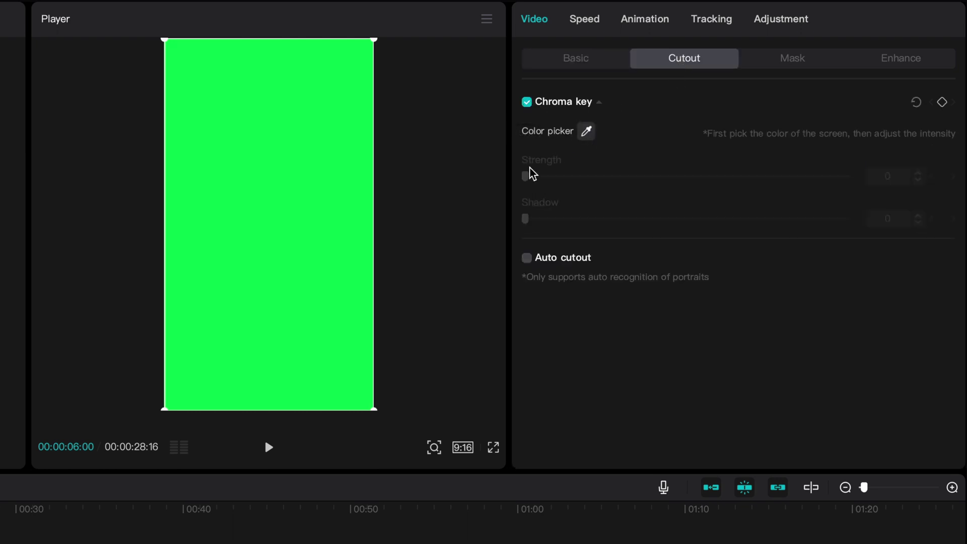
left_click(299, 223)
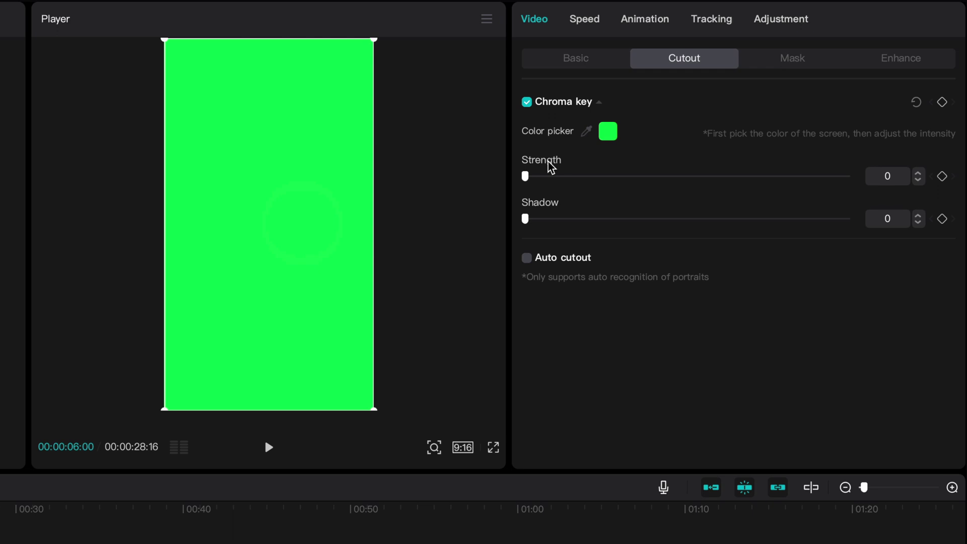
left_click_drag(525, 176, 917, 181)
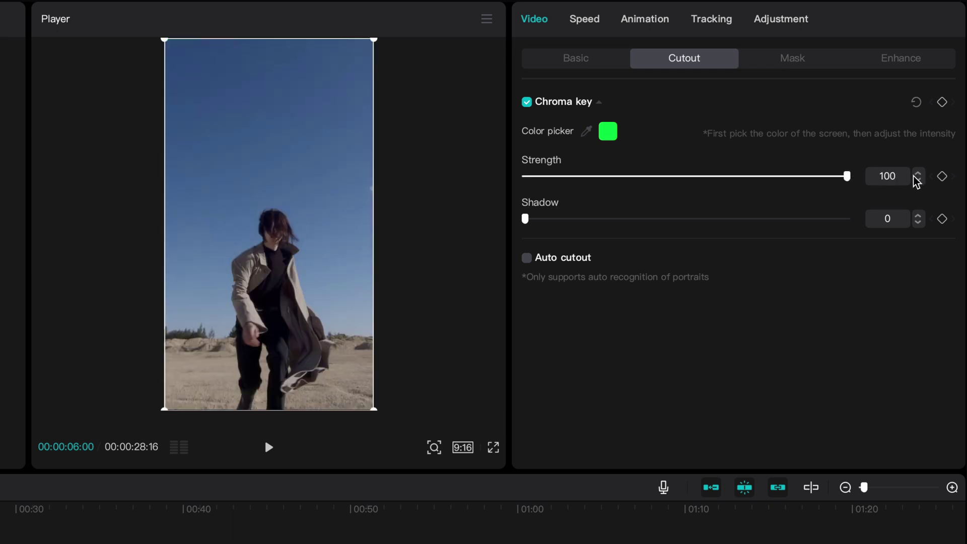
left_click_drag(528, 220, 893, 218)
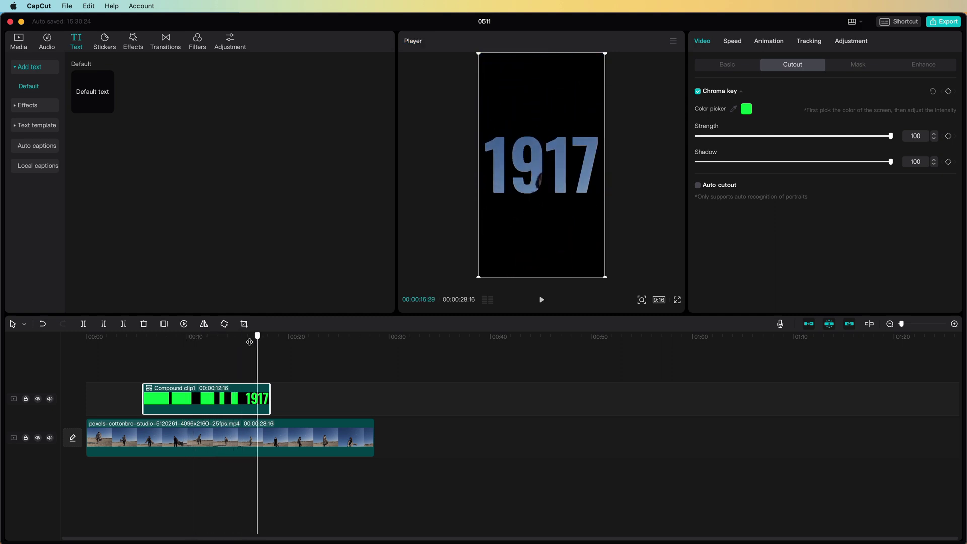
Step: Stop the 1917 reveal preview near 11 seconds and scrub back to 05:20
left_click(207, 337)
mouse_move(193, 349)
left_mouse_down()
mouse_move(143, 357)
mouse_move(183, 359)
left_mouse_up()
Step: Keyframe the running video's scale from 336% to 127%, trim it to 18:06, and preview it
left_click(201, 430)
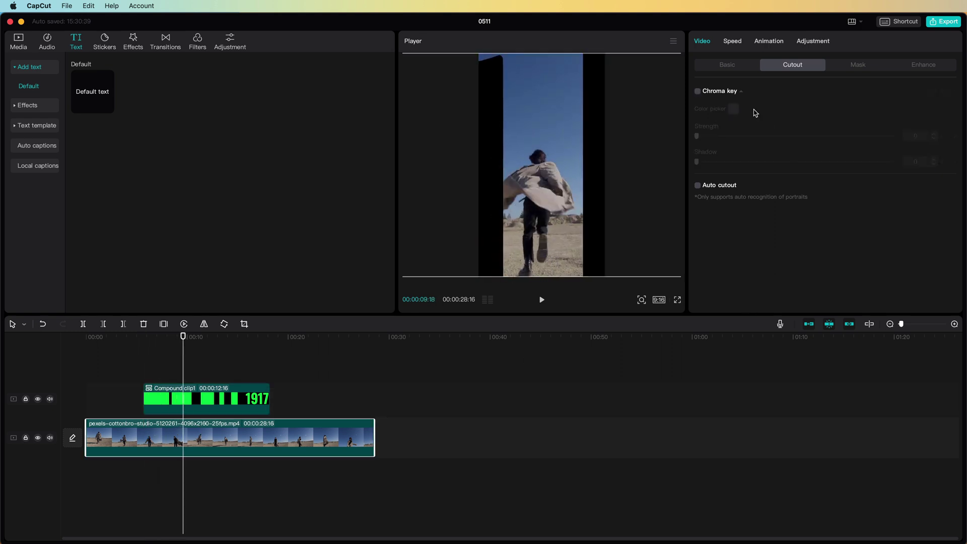
left_click(726, 66)
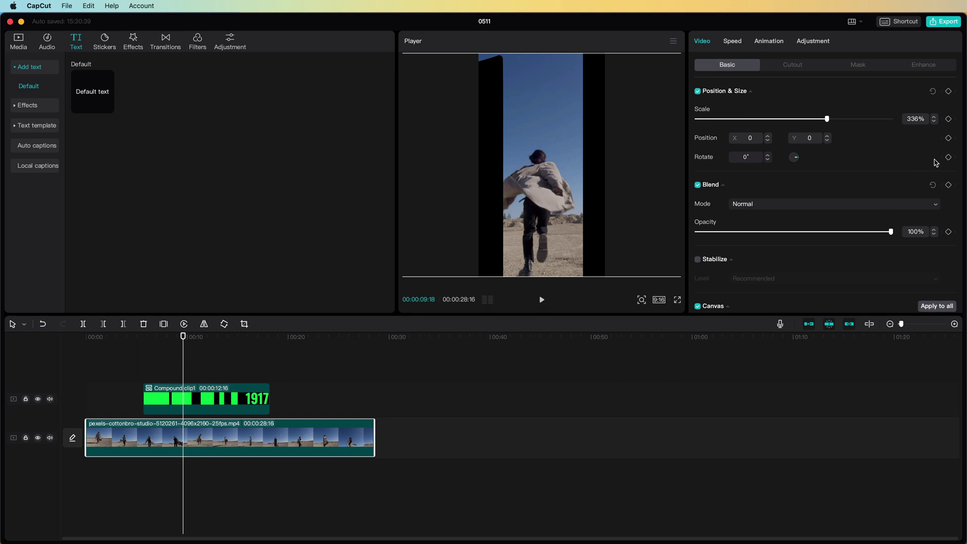
left_click_drag(184, 338, 207, 339)
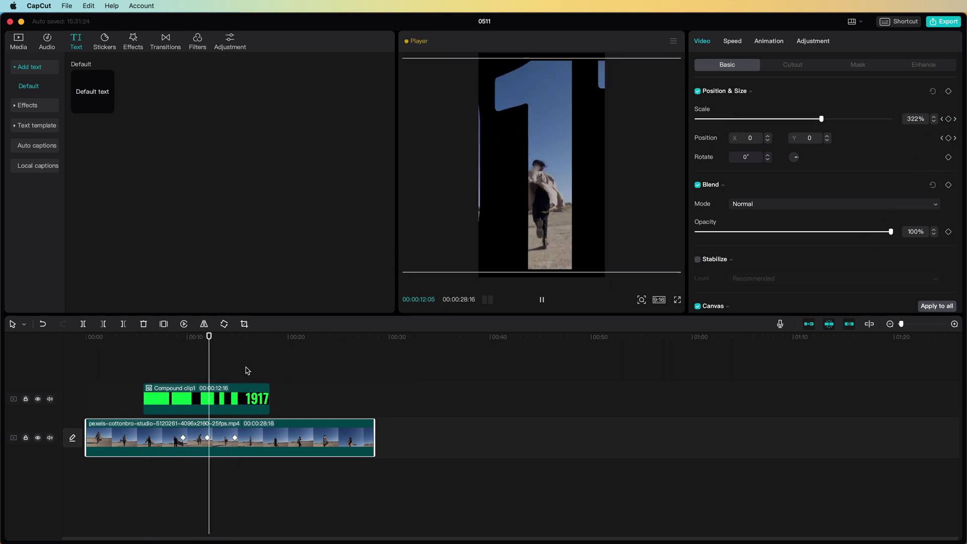
left_click(251, 348)
key("space")
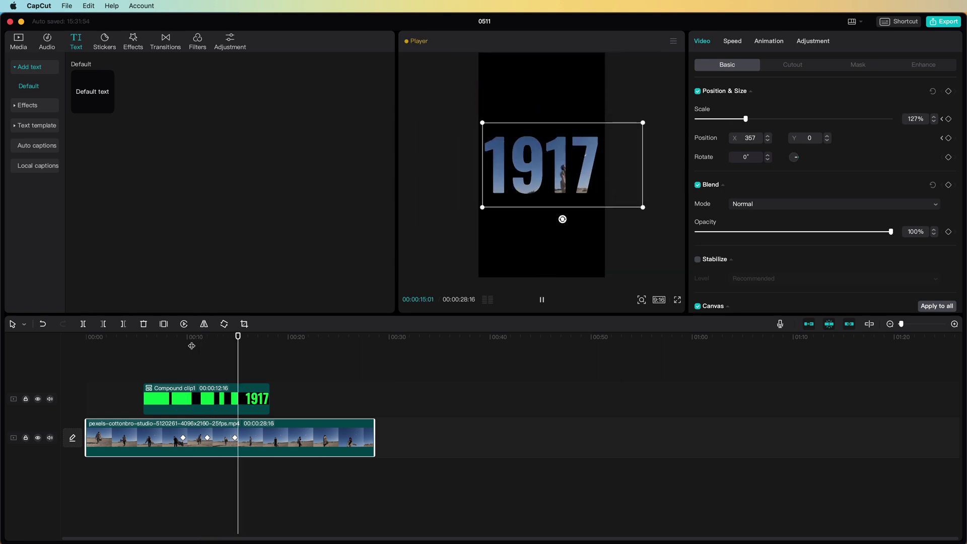
key("super+z")
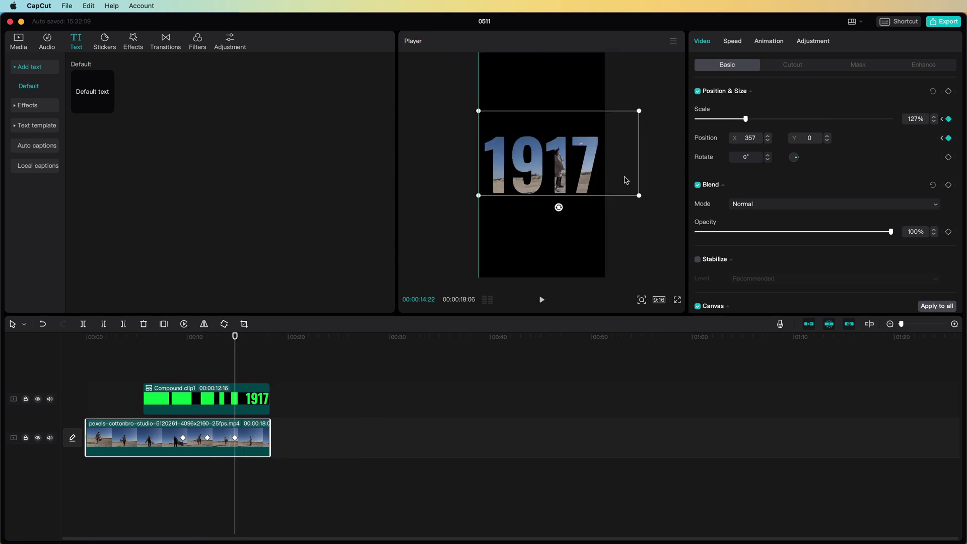
mouse_move(235, 339)
left_mouse_down()
mouse_move(123, 342)
mouse_move(250, 349)
left_mouse_up()
left_click(247, 398)
key("space")
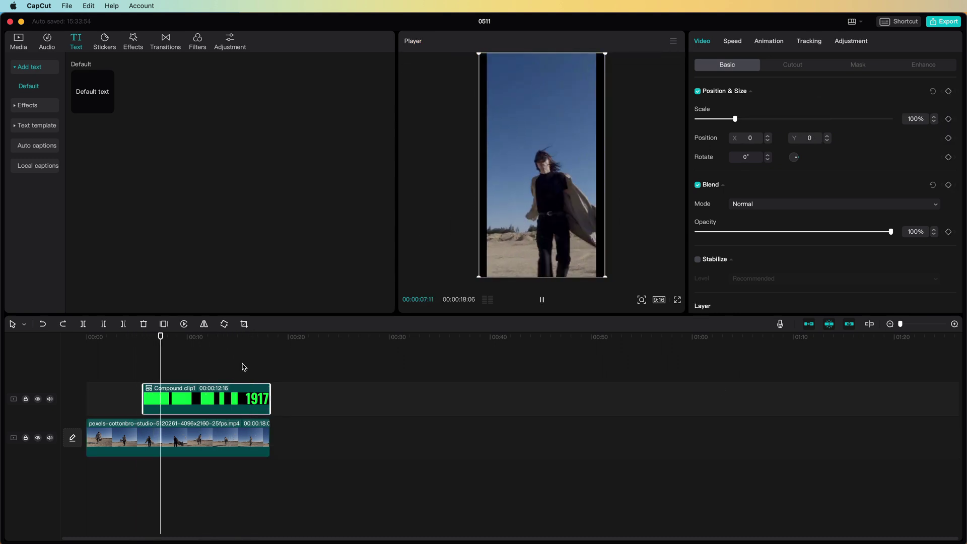
key("space")
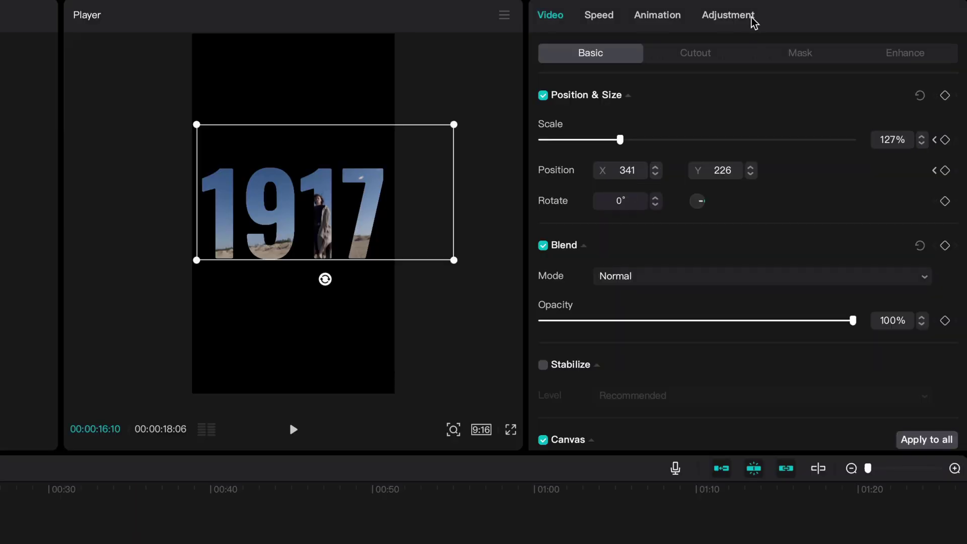
Step: Adjust the running video with Highlight 30 and Shadow 31
left_click(813, 41)
scroll(851, 284, "down", 5)
left_click_drag(697, 292, 792, 291)
left_click_drag(698, 253, 792, 252)
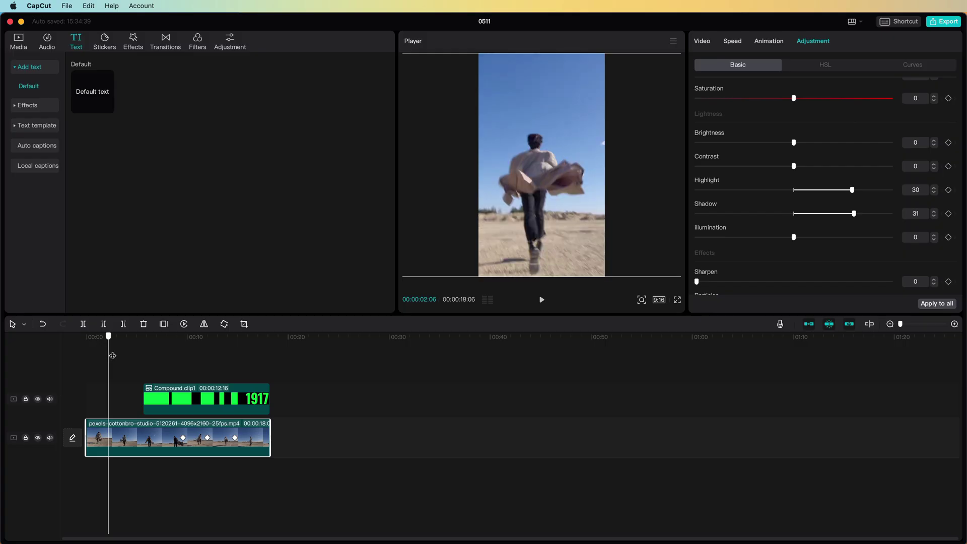
key("space")
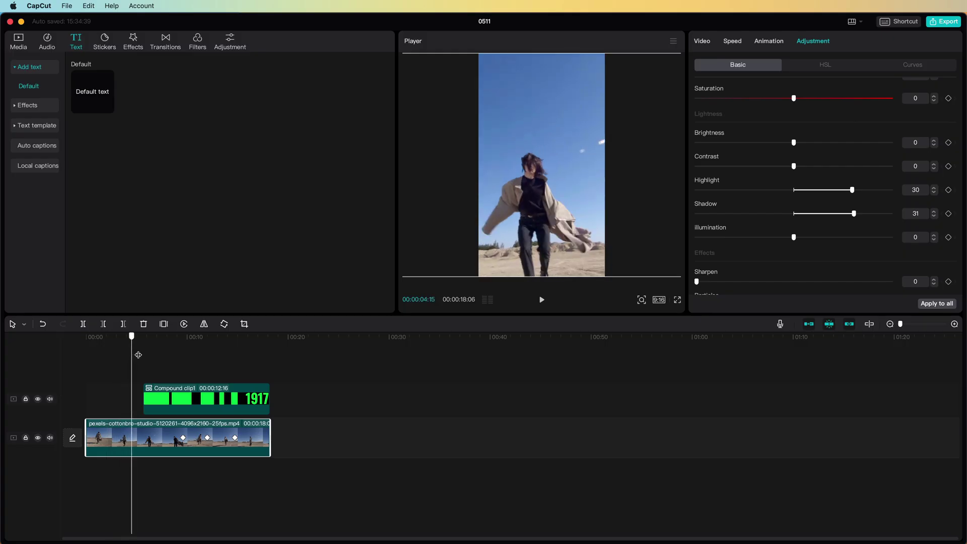
Step: Split the running video at 05:20 and give the opening piece a Flash in speed curve
left_click(83, 324)
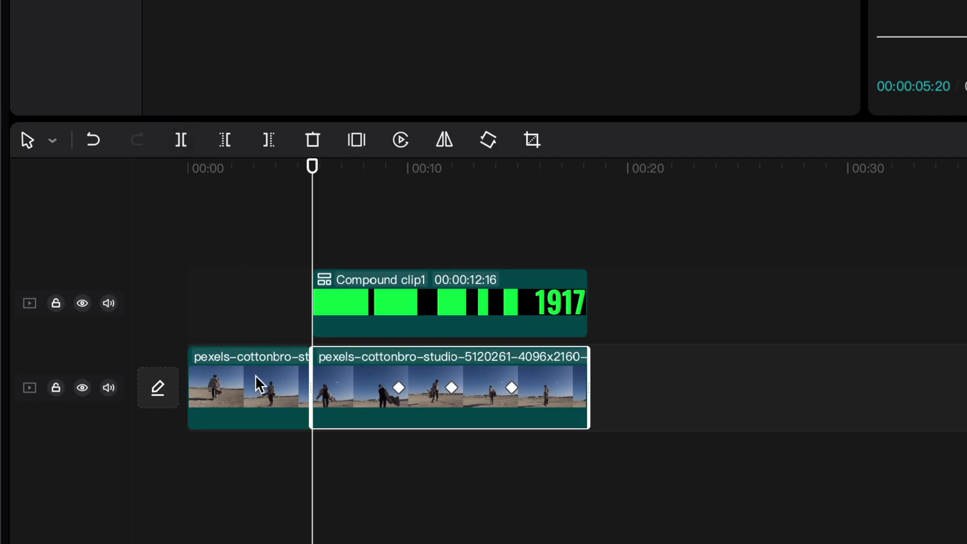
left_click(257, 384)
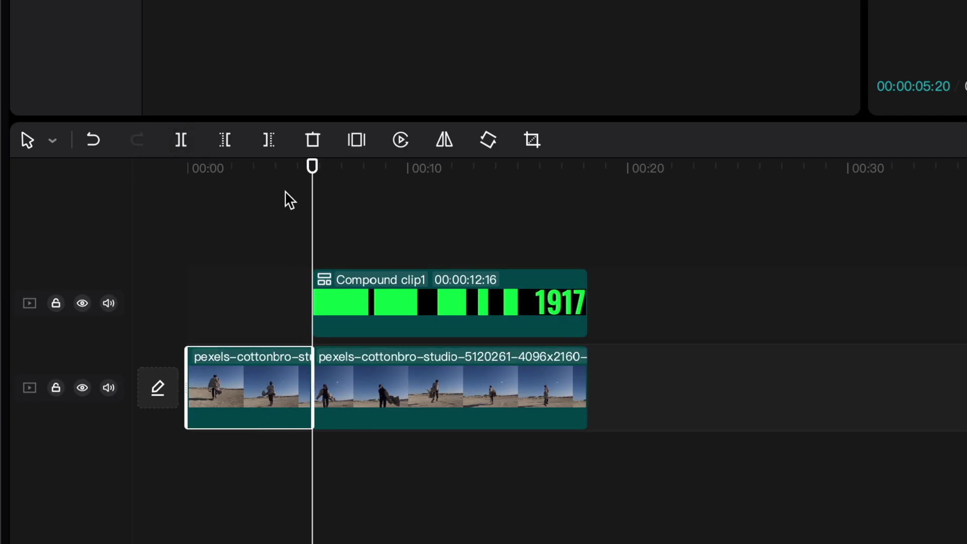
left_click_drag(312, 173, 258, 173)
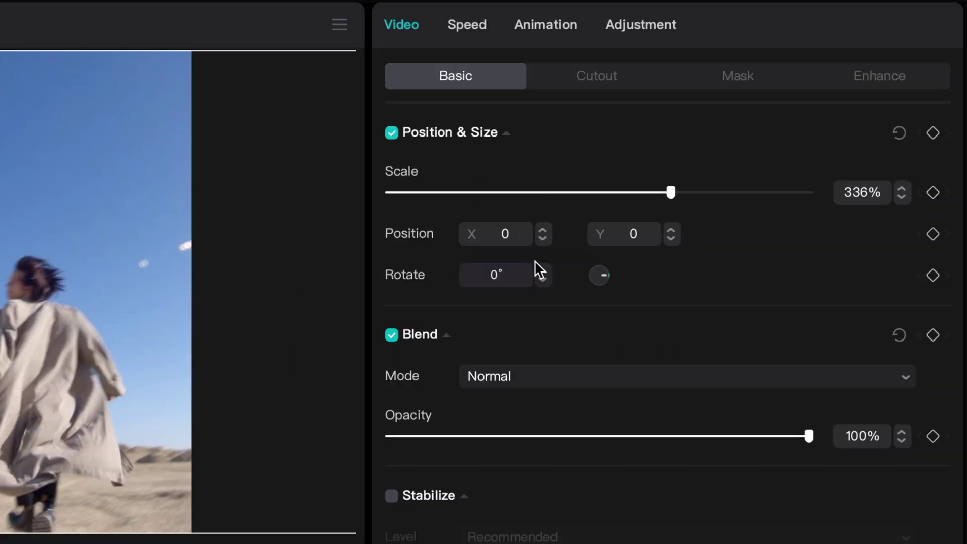
left_click(461, 28)
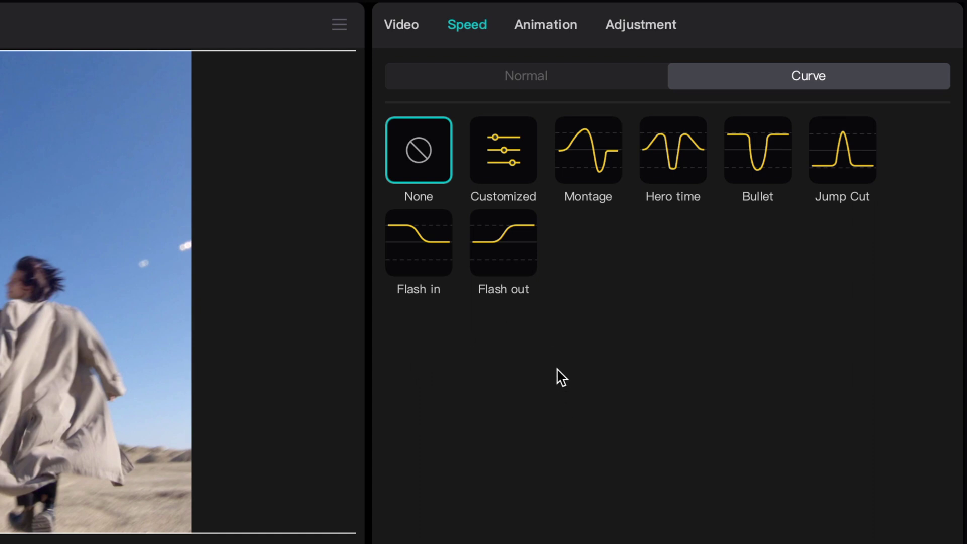
left_click(418, 252)
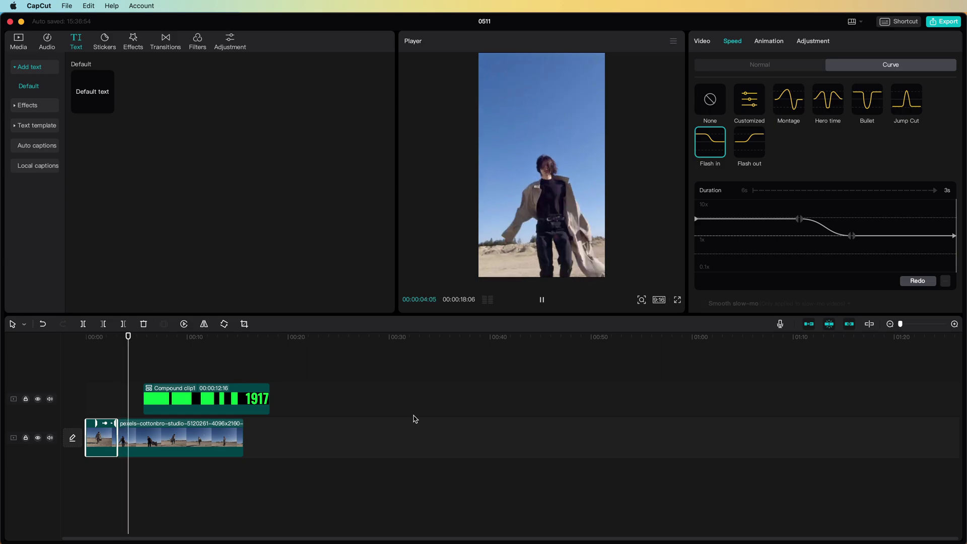
key("space")
Step: Move the 1917 compound clip about 3.5 seconds earlier and fade in the opening clip
left_click_drag(226, 390, 206, 392)
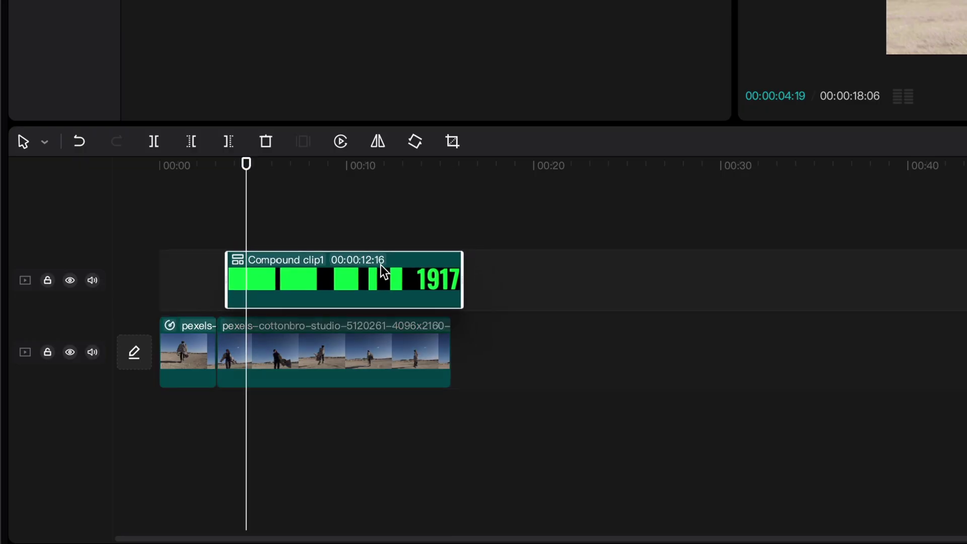
left_click_drag(382, 273, 372, 273)
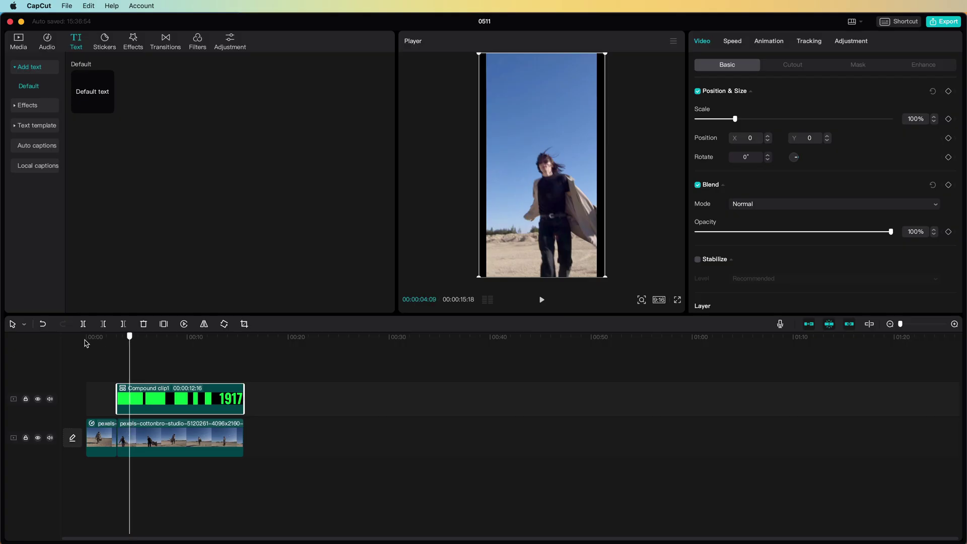
left_click(85, 342)
left_click(132, 44)
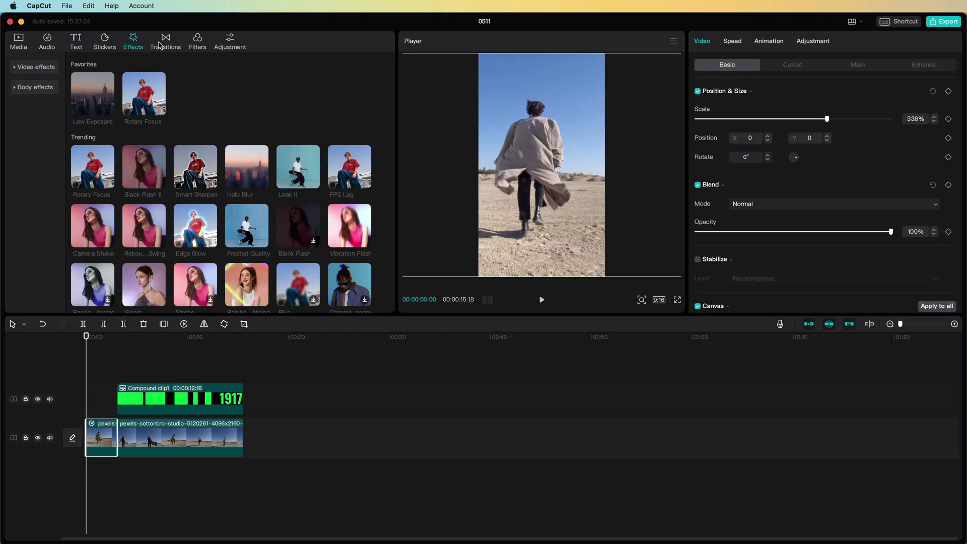
left_click(781, 47)
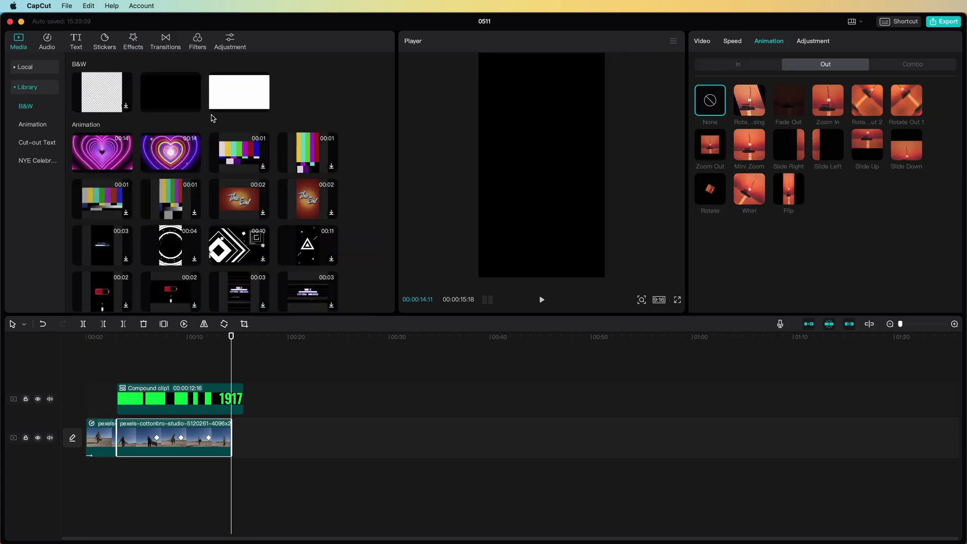
Step: Add a white B&W clip at the end, joined by a 0.5s Mix transition
left_click_drag(239, 92, 244, 433)
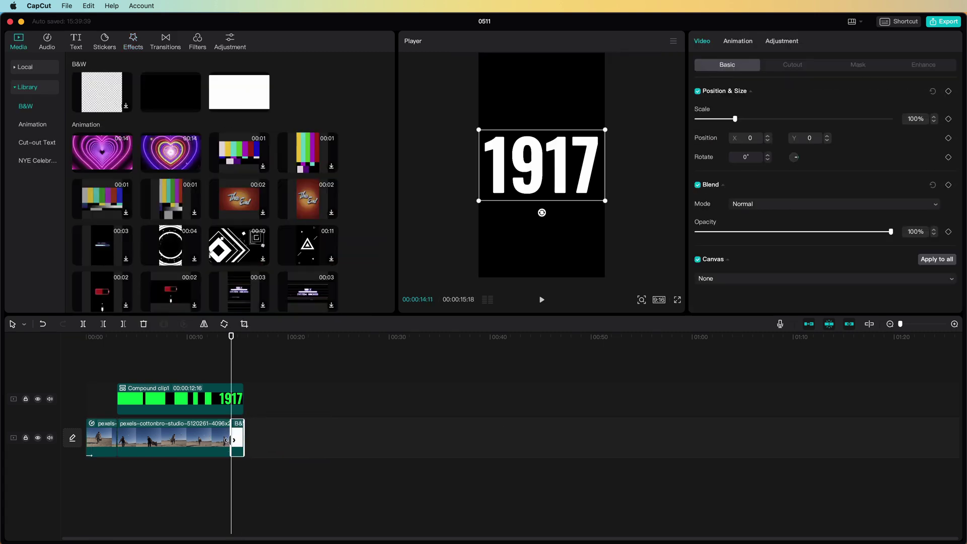
left_click(165, 40)
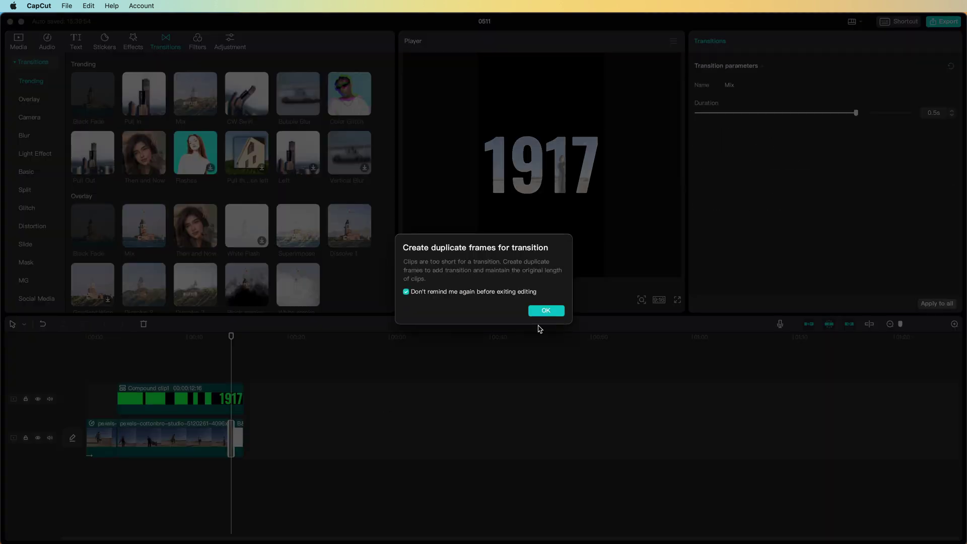
left_click(546, 309)
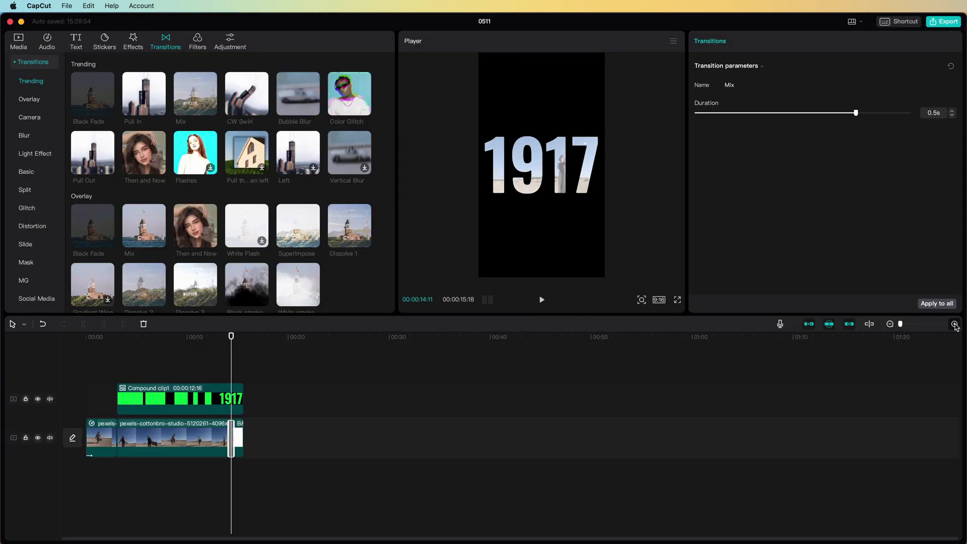
scroll(637, 341, "up", 3)
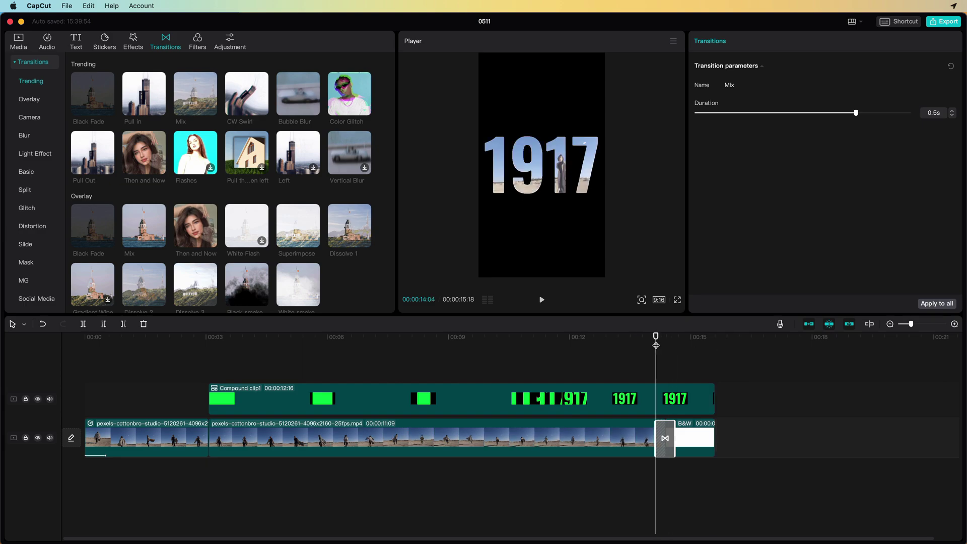